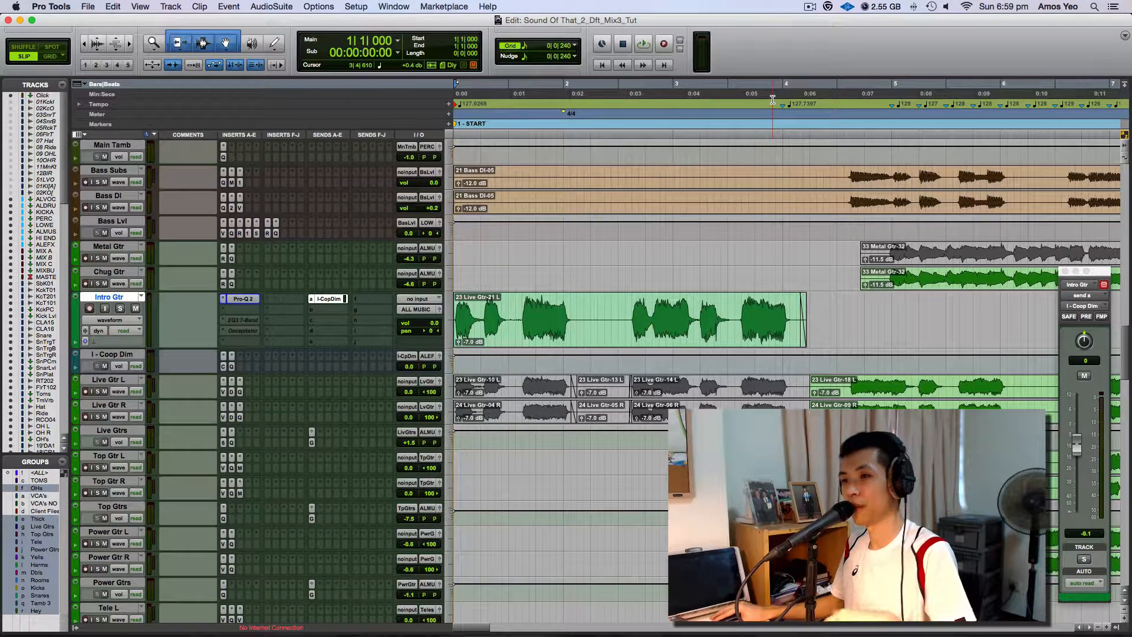
- Audition the full mix from the song start, and the Intro Gtr track on its own in solo
key(space)
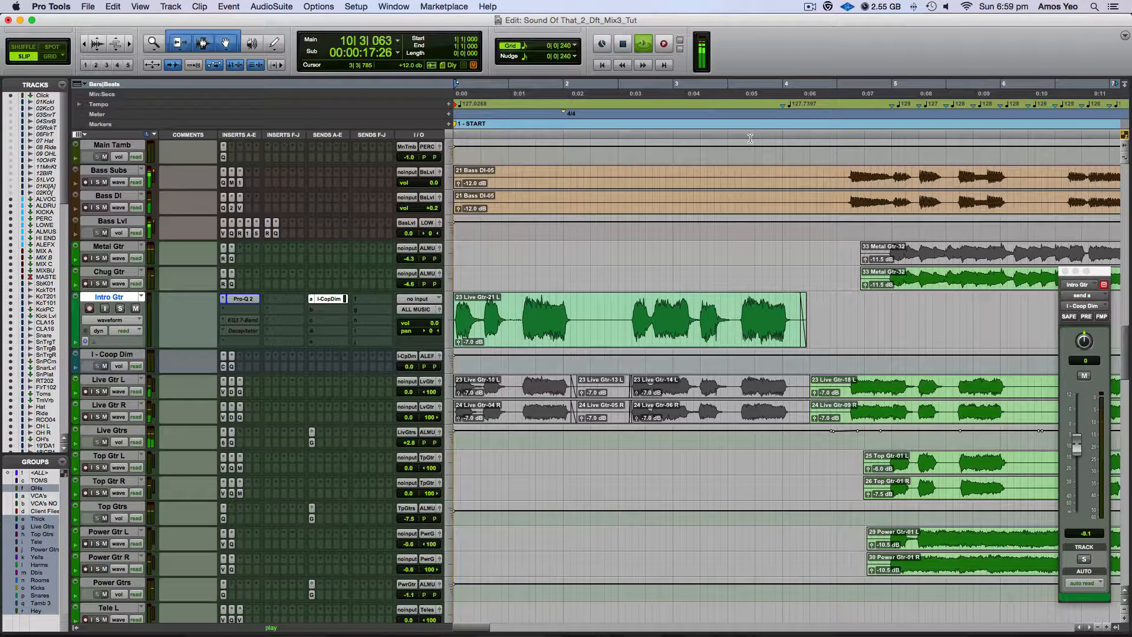
key(space)
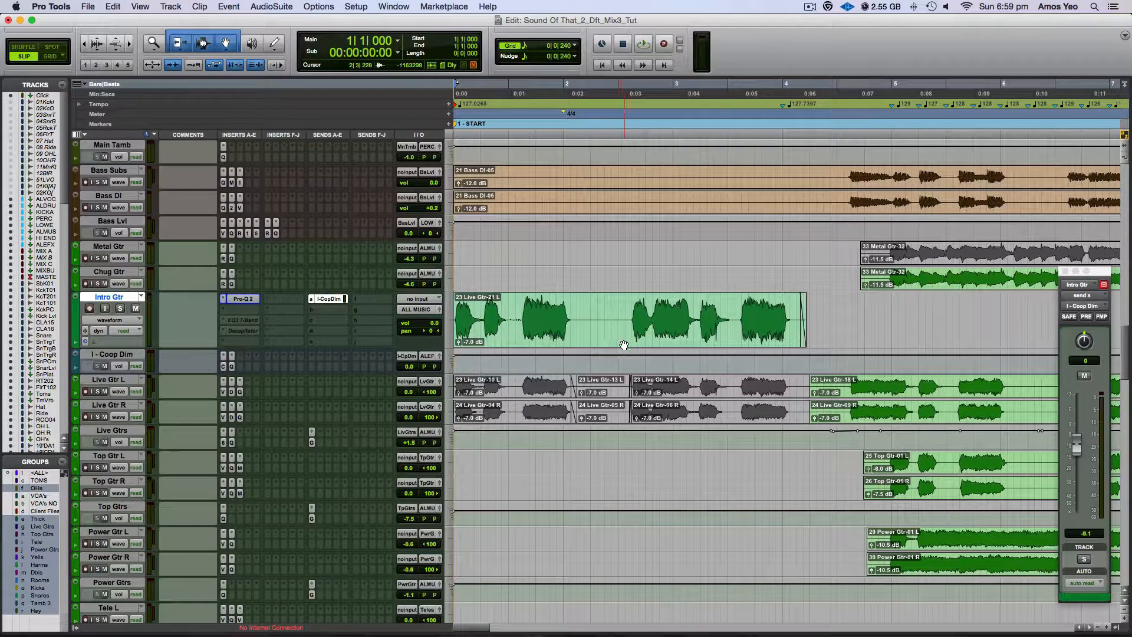
click(120, 308)
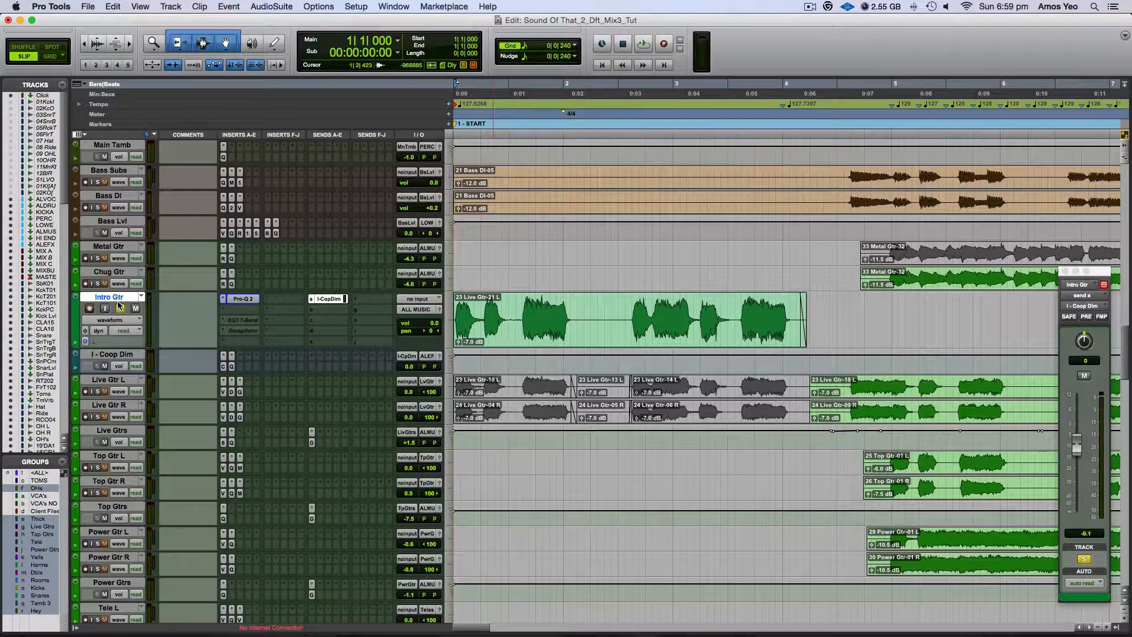
click(606, 337)
key(space)
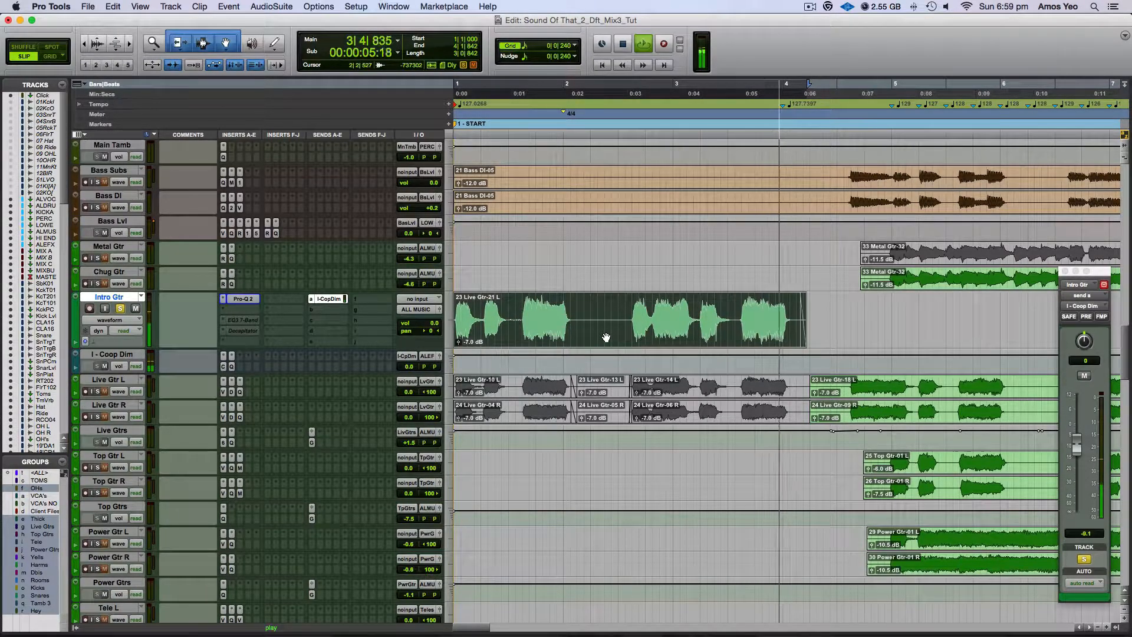
key(space)
click(120, 309)
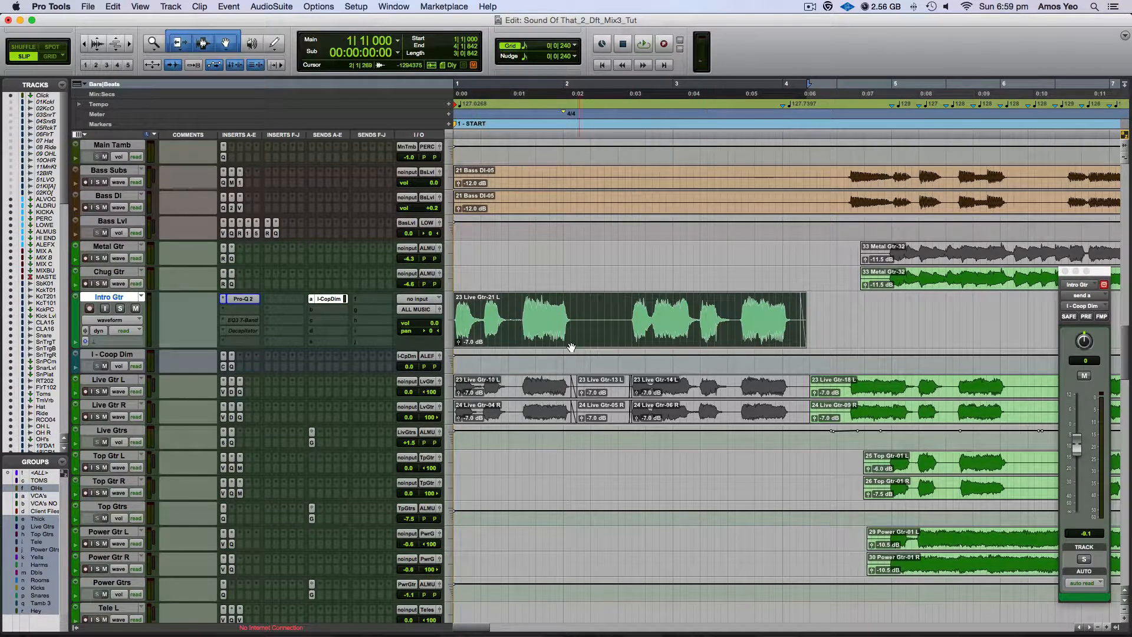
- Audition the muted intro clips on Live Gtr L and R unmuted and soloed, and restore their mute and solo states
click(504, 393)
shift+click(737, 392)
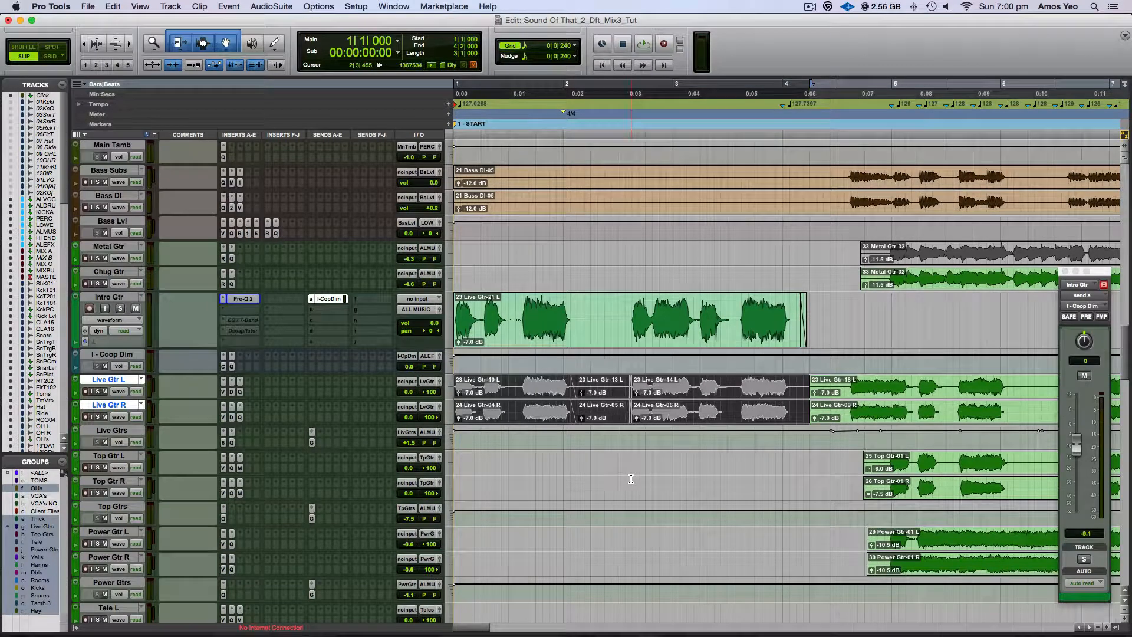
key(super+m)
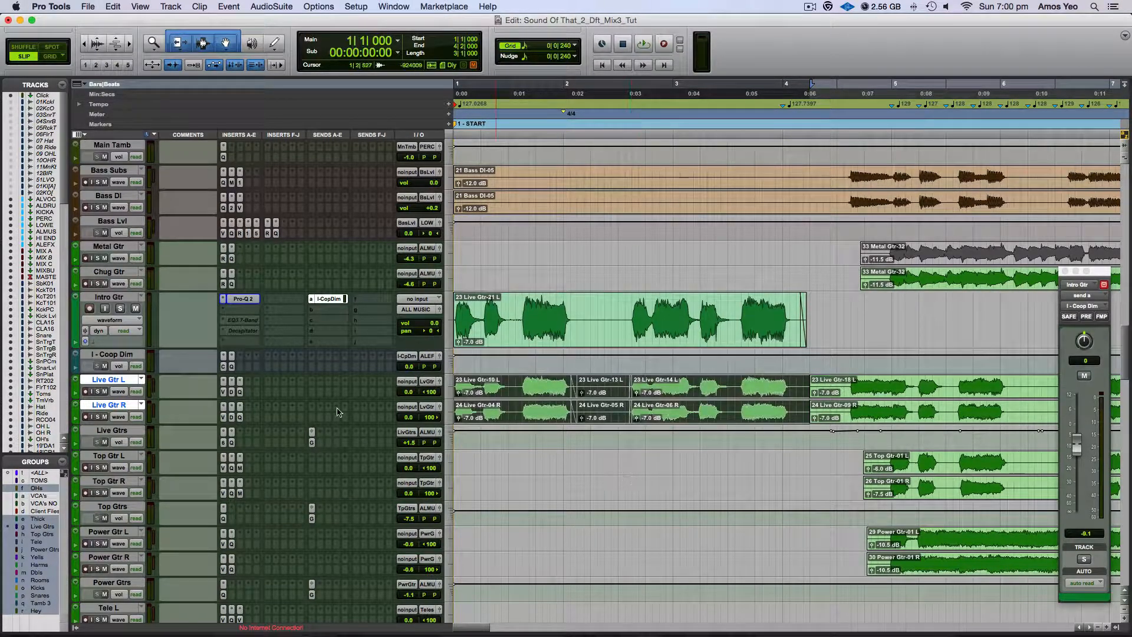
click(97, 392)
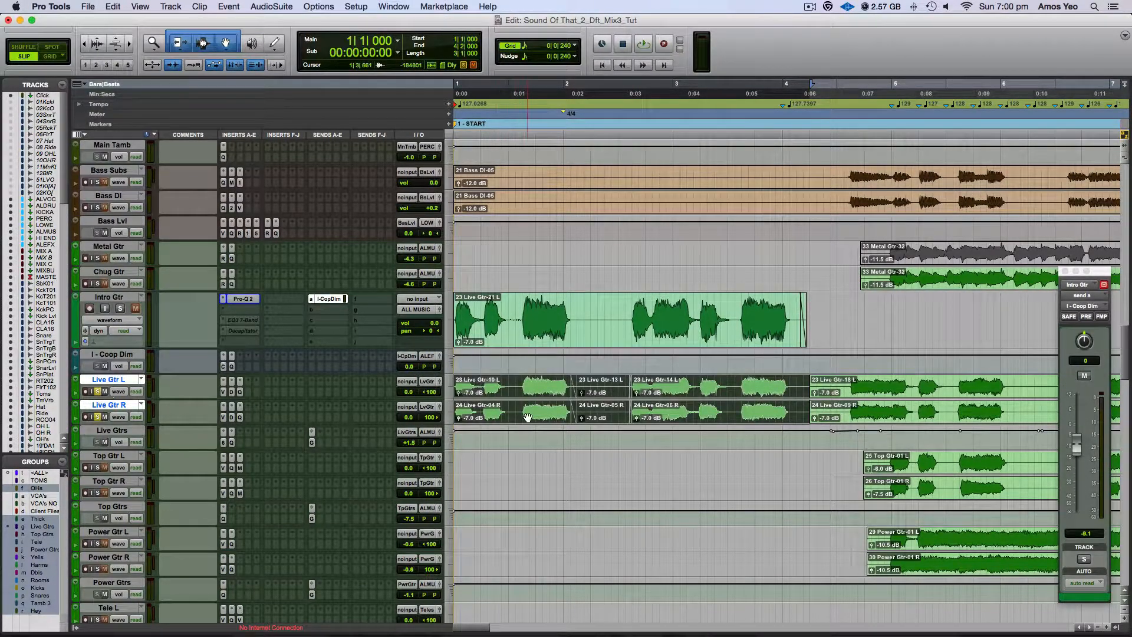
key(space)
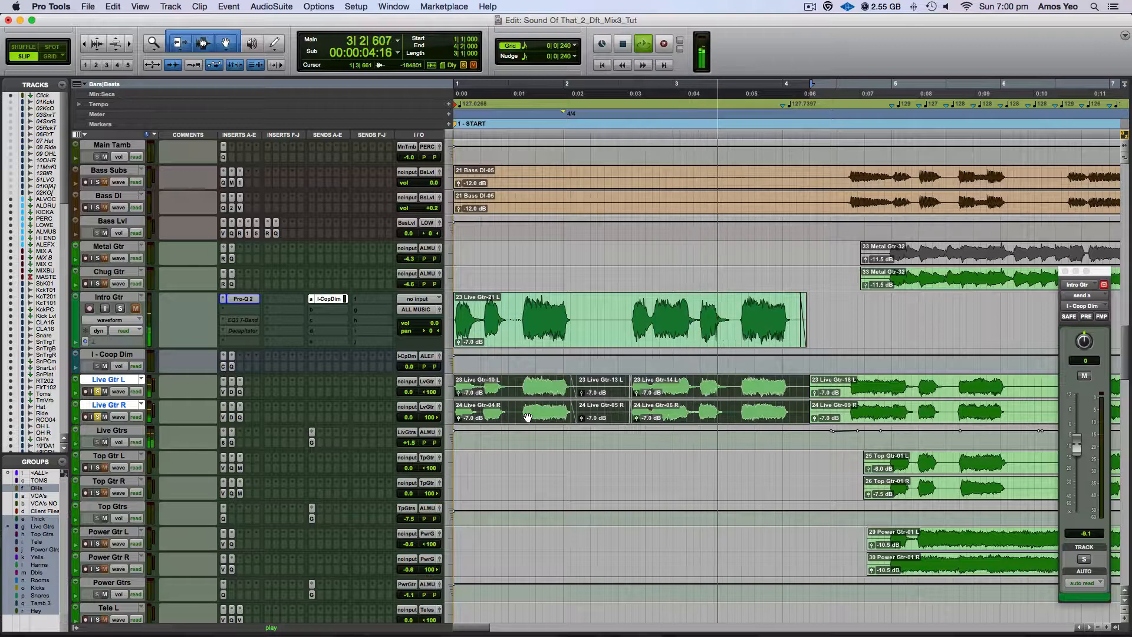
key(space)
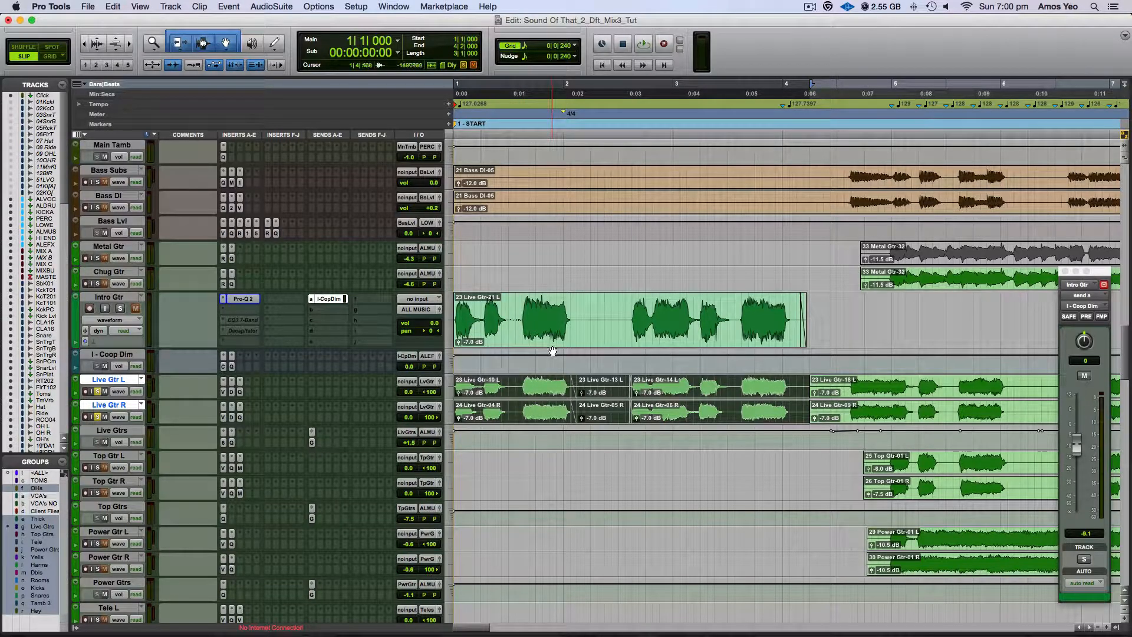
key(super+m)
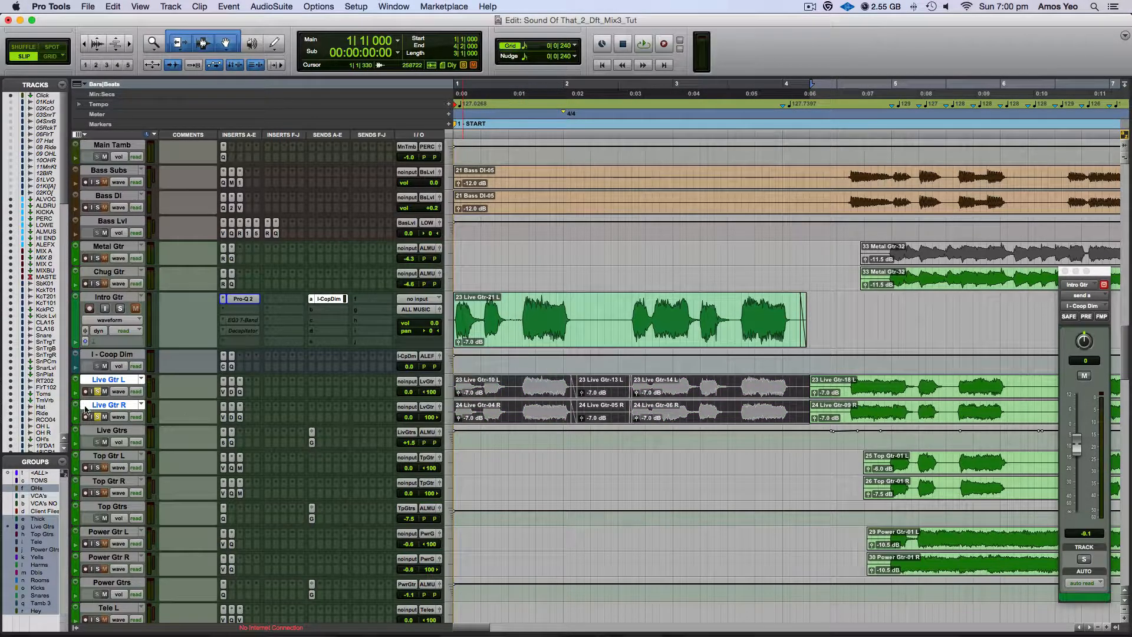
click(97, 392)
- Solo the Intro Gtr track, bypass its Pro-Q 2 insert and mute its I - Coop Dim send, and audition the dry guitar
click(120, 309)
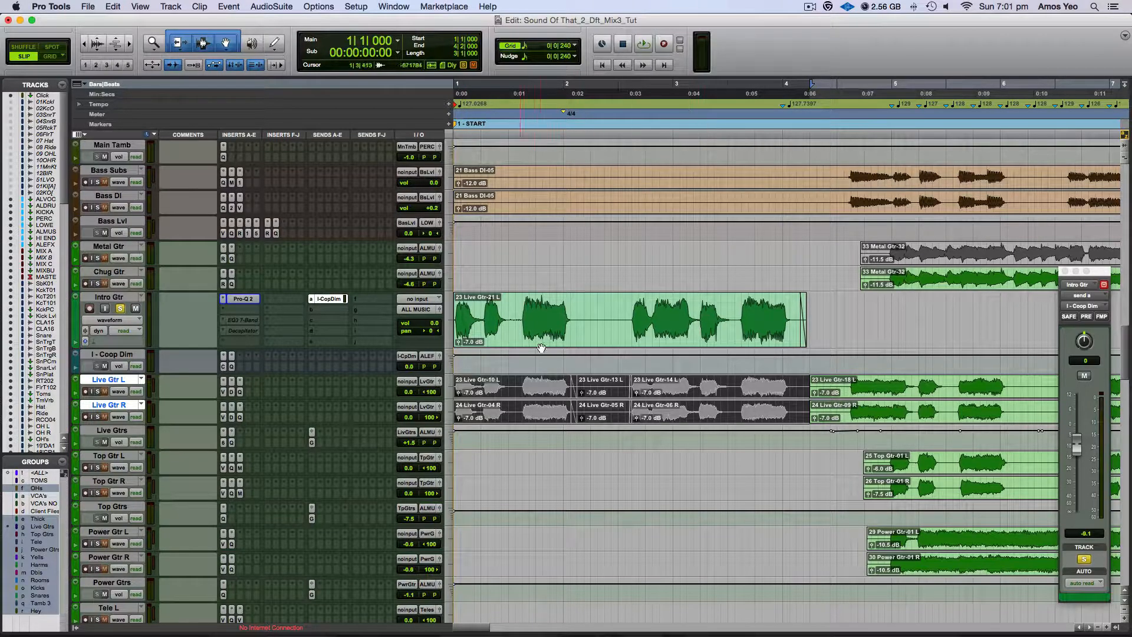
click(247, 300)
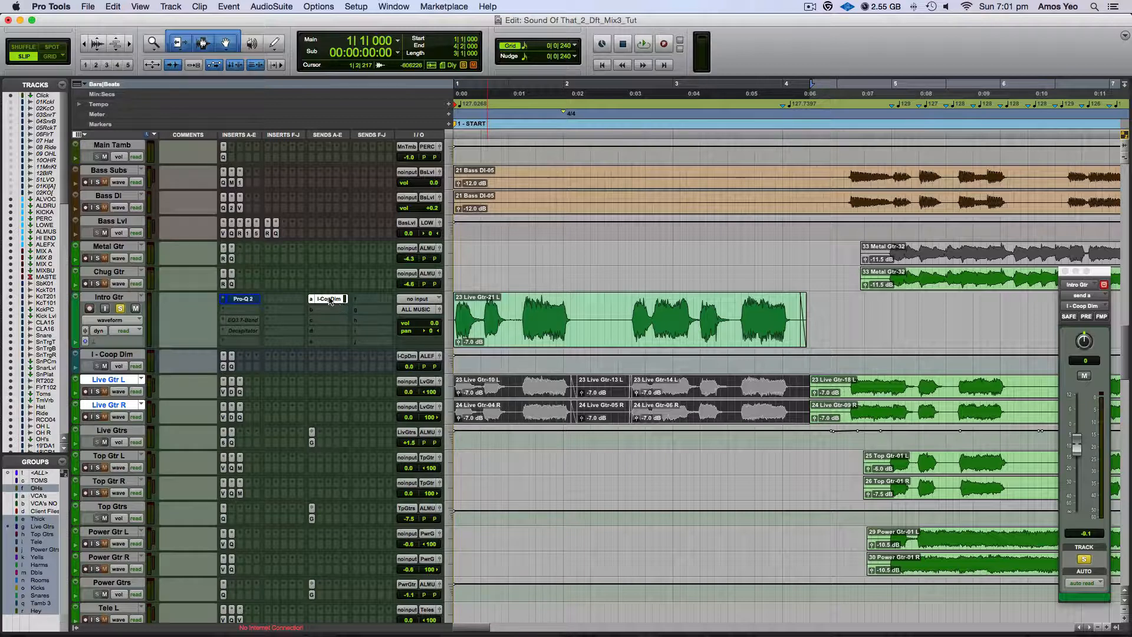
super+click(329, 299)
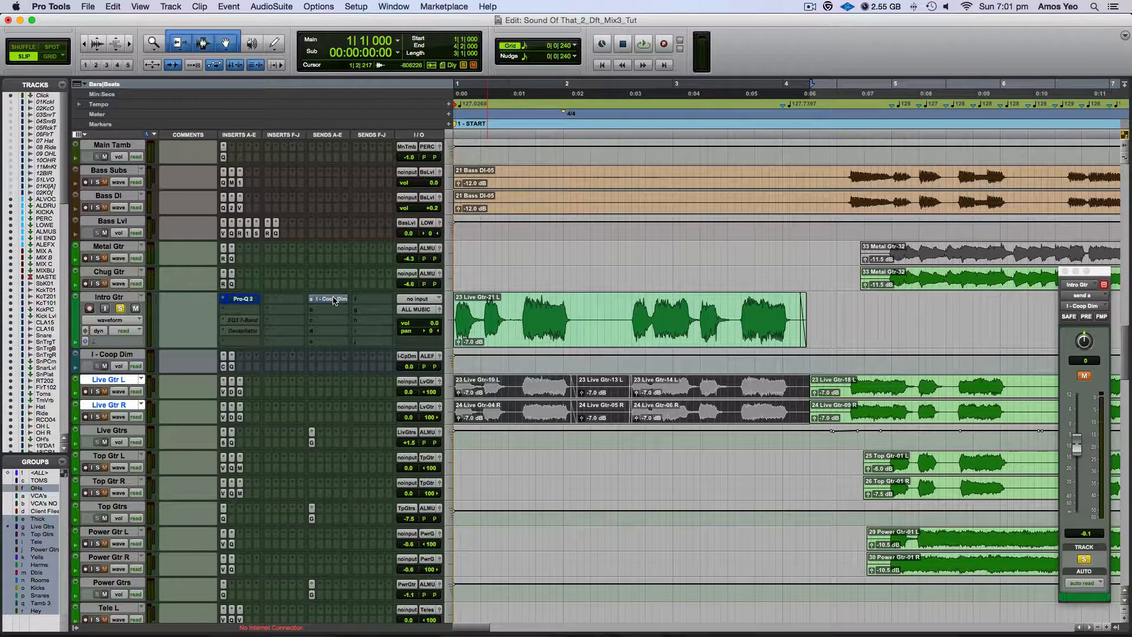
click(643, 333)
key(space)
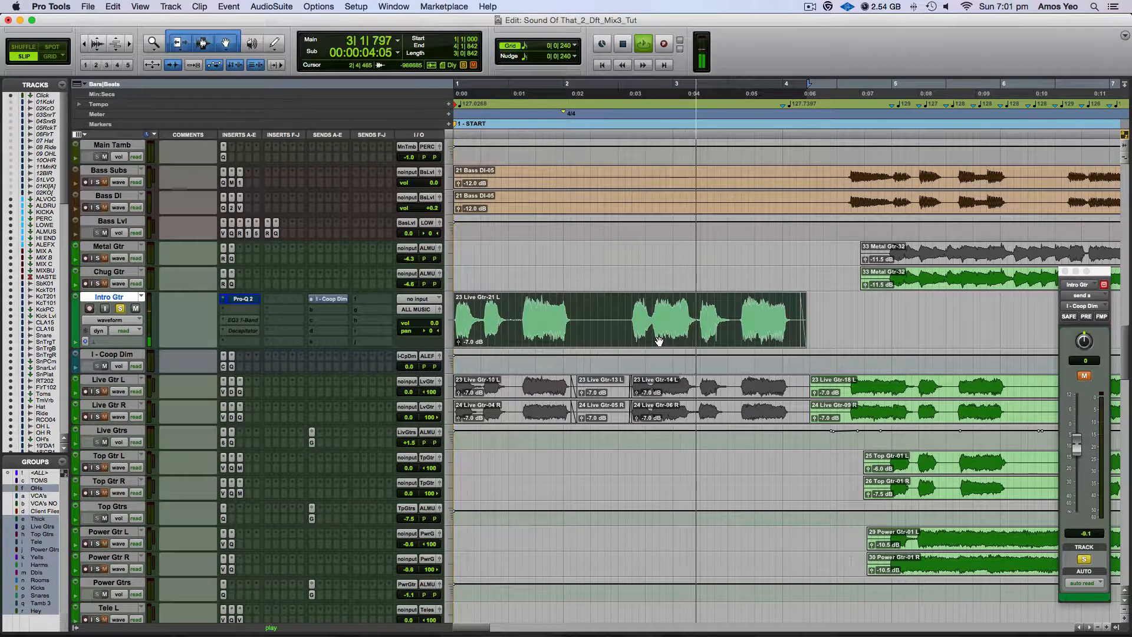
key(space)
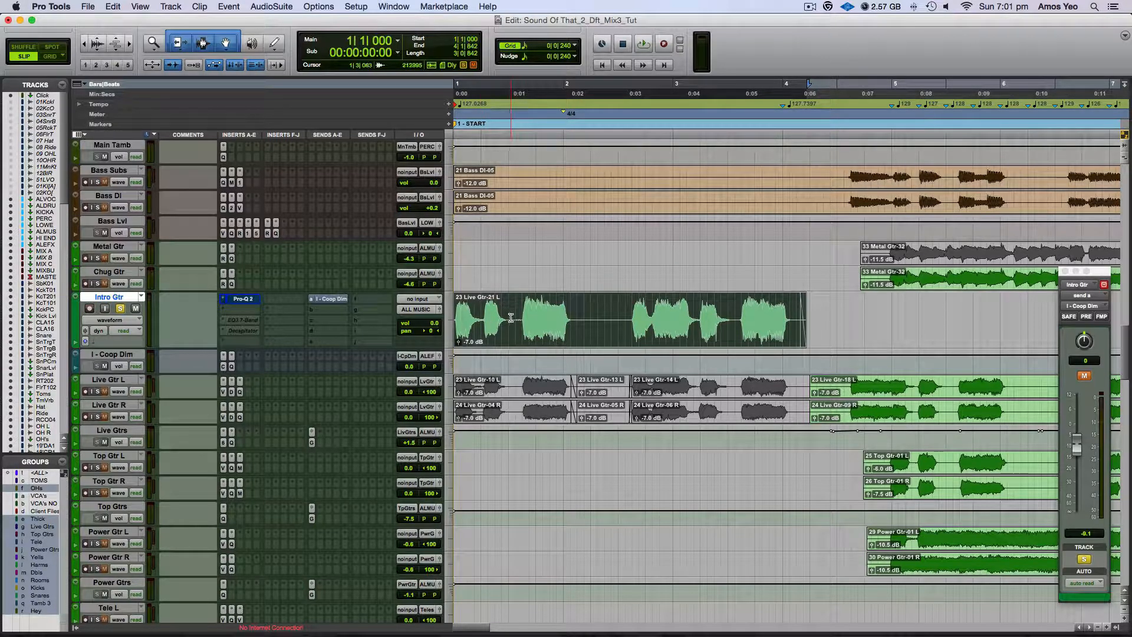
- Open the Intro Gtr track's Pro-Q 2 and choose the Phone preset
click(244, 300)
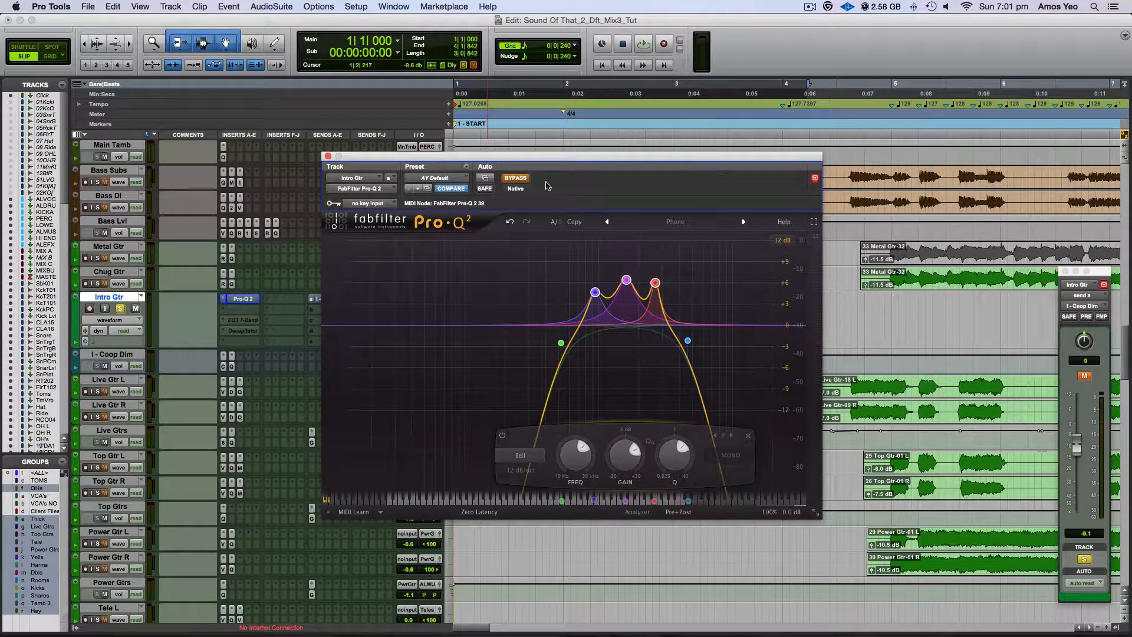
click(687, 224)
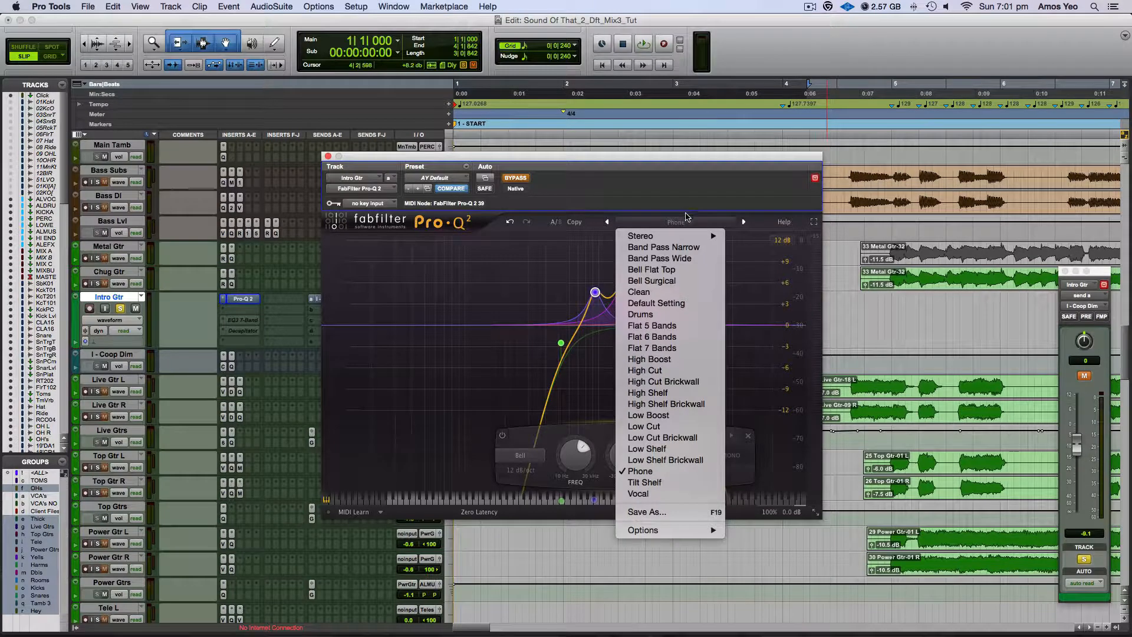
mouse_move(699, 237)
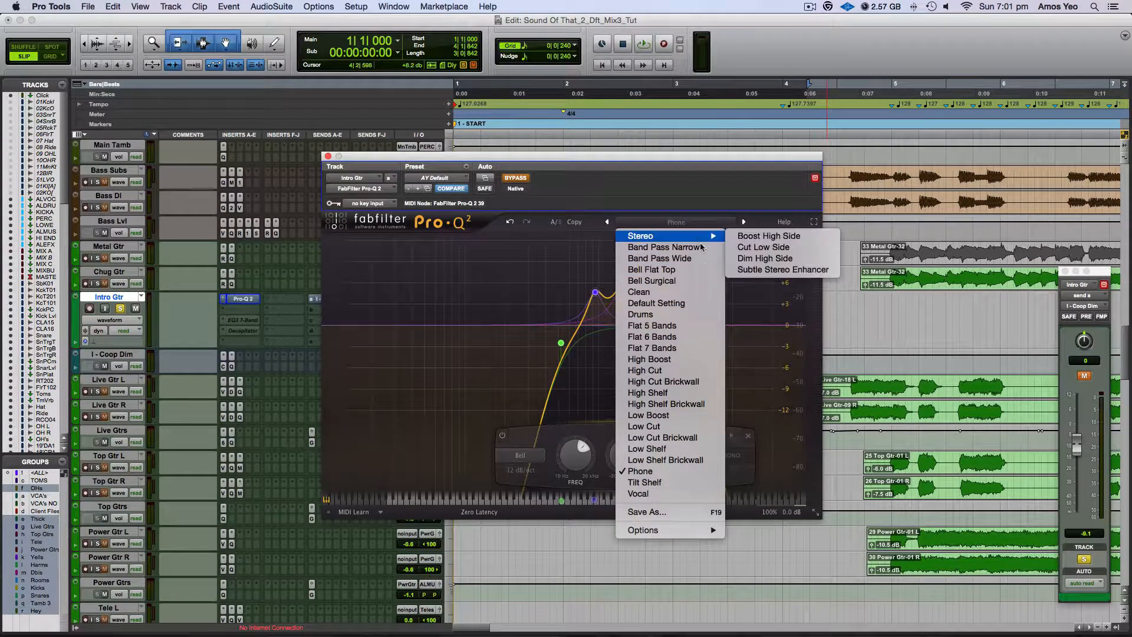
click(695, 471)
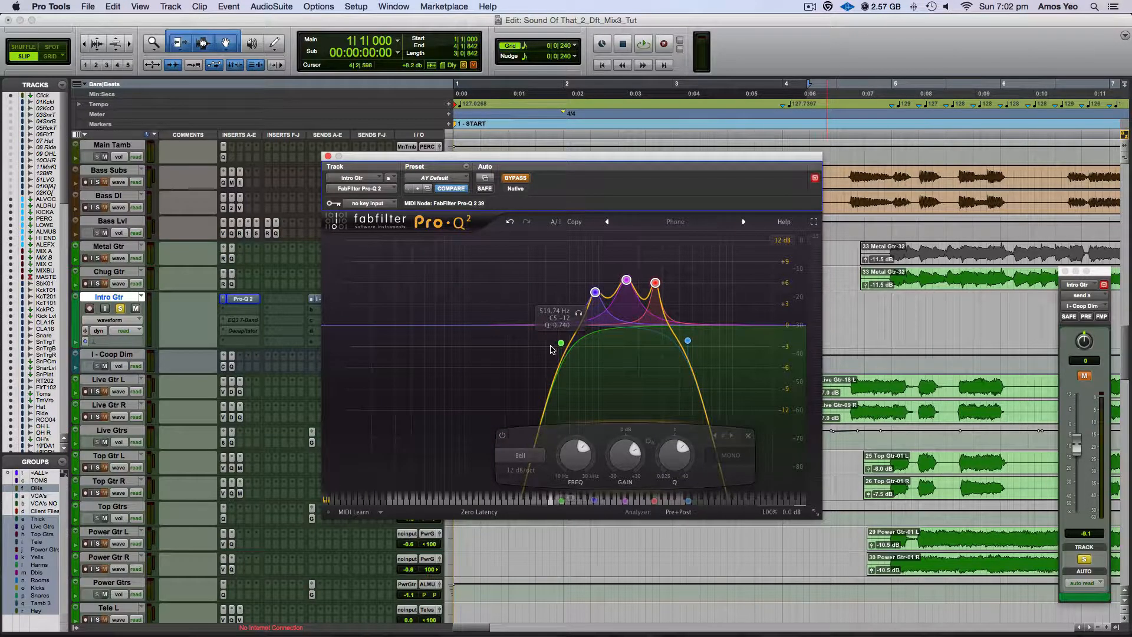
- Take Pro-Q 2 out of bypass and audition the soloed intro guitar through the Phone EQ
click(523, 179)
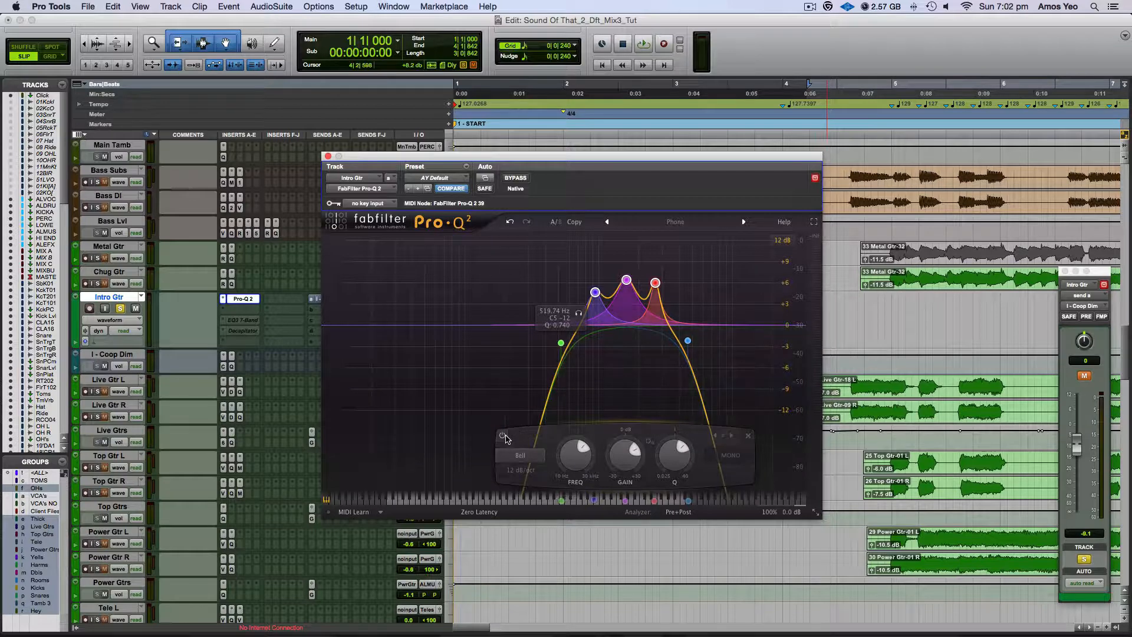
mouse_move(503, 437)
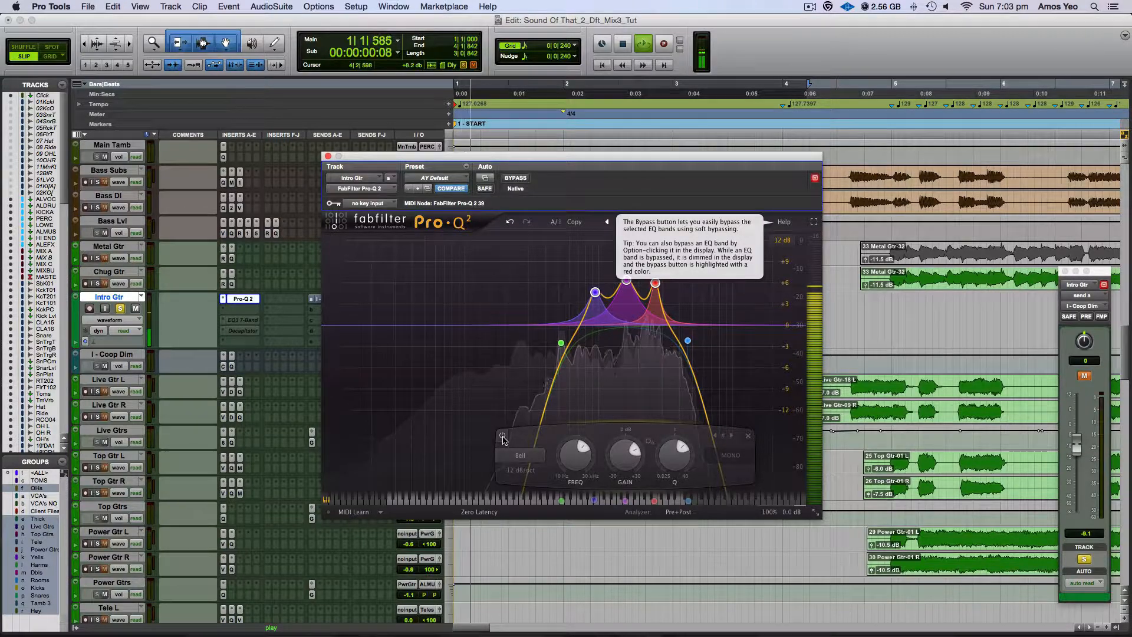
key(space)
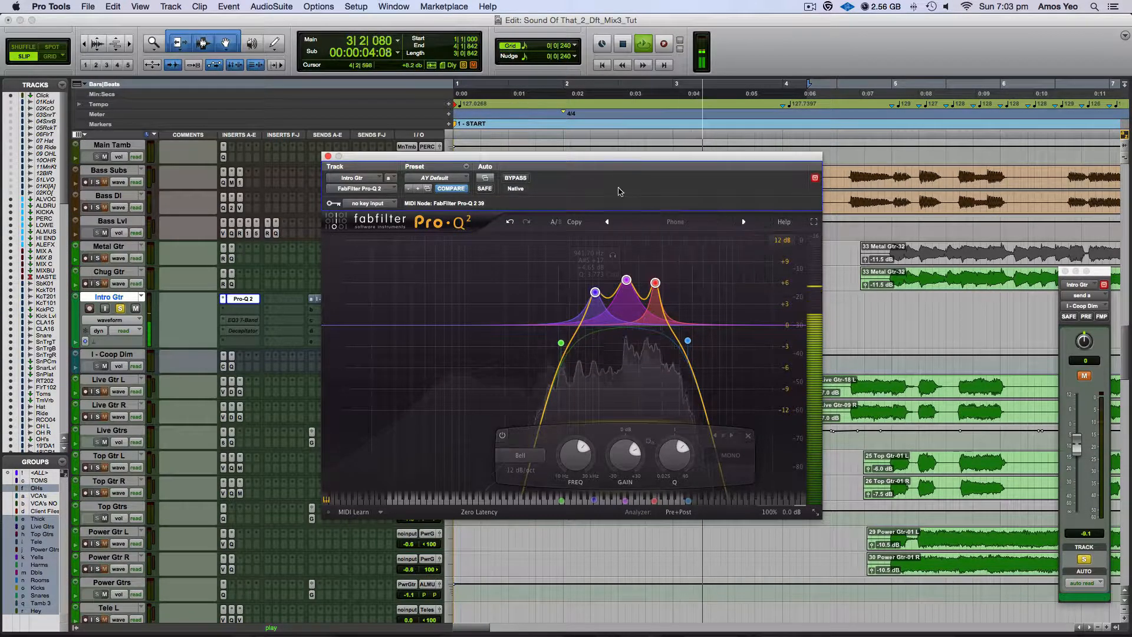
- Bypass the three bell boosts in Pro-Q 2 to hear only the low and high cuts, and re-enable the boosts
click(503, 435)
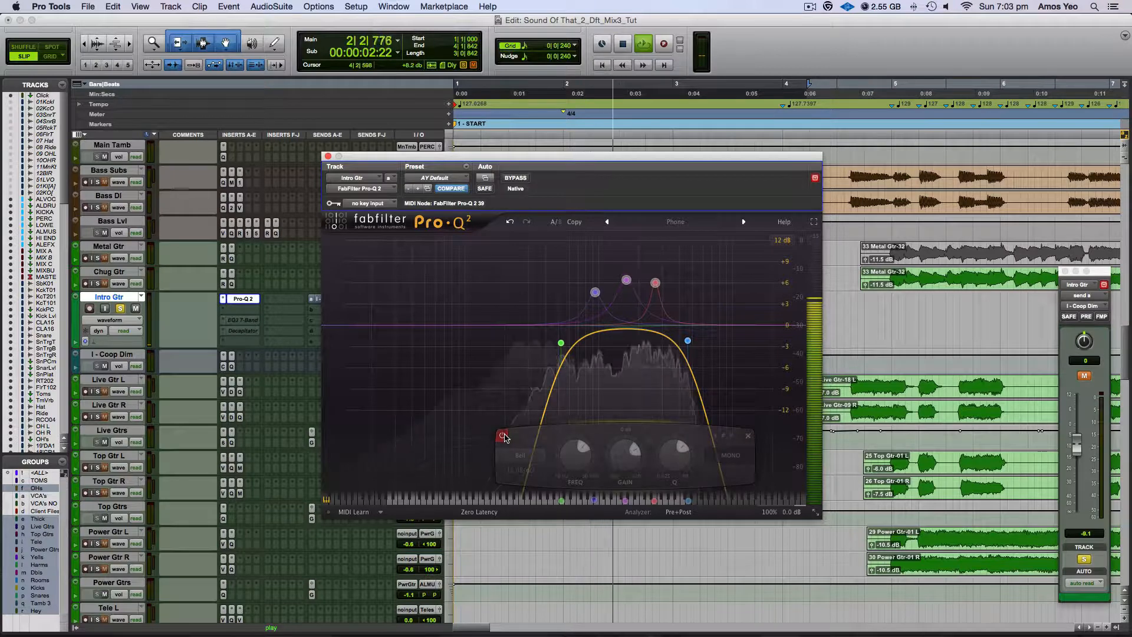
key(space)
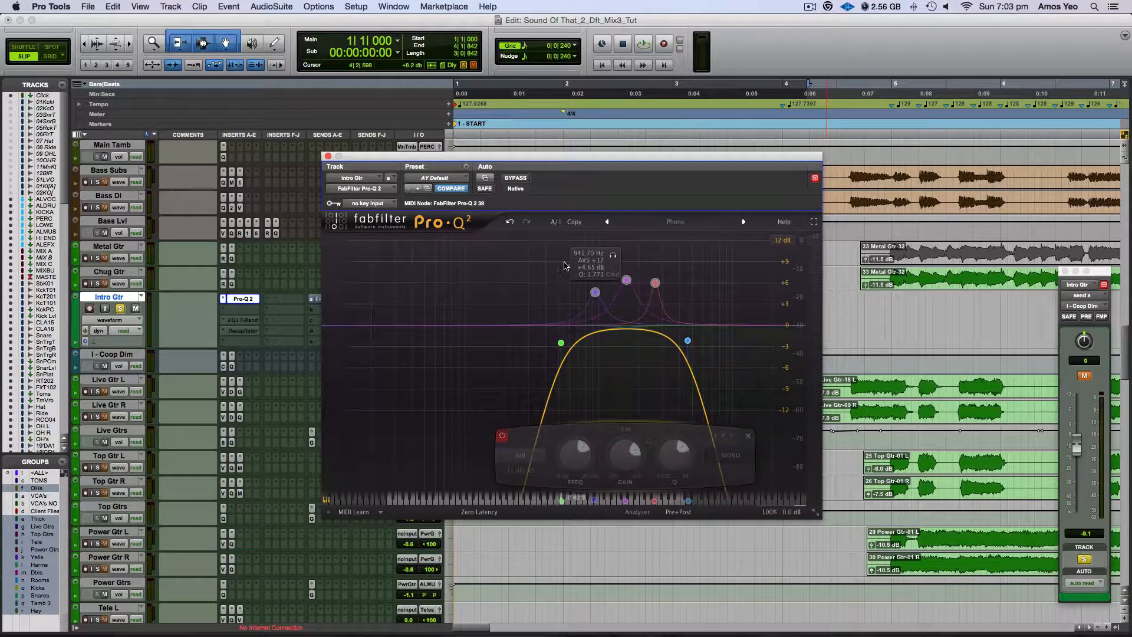
drag(567, 260, 731, 324)
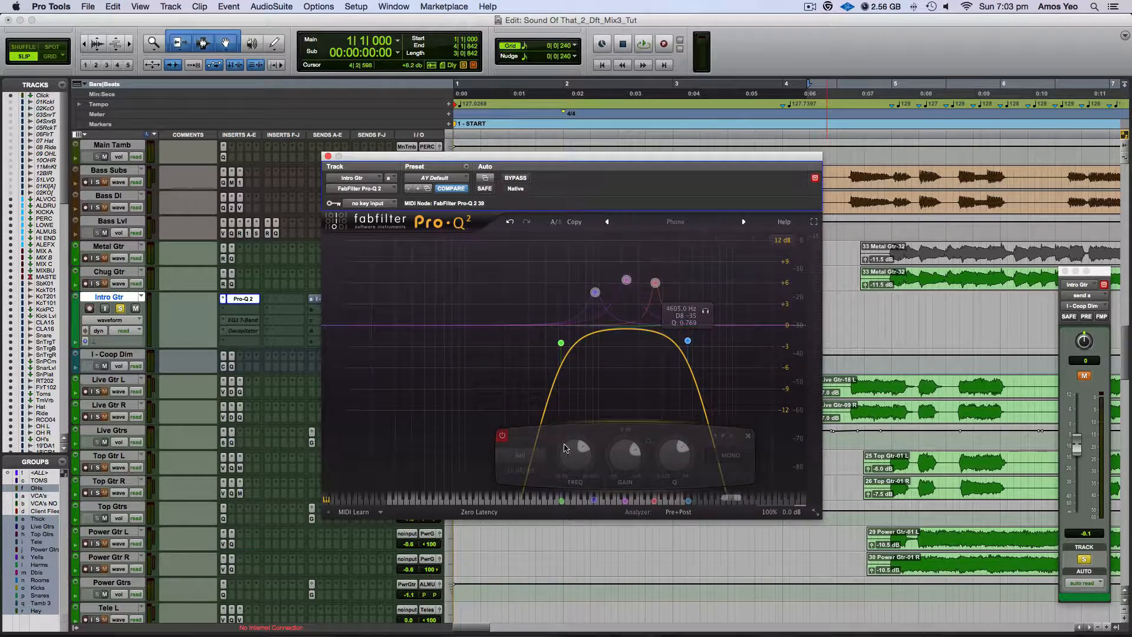
click(502, 436)
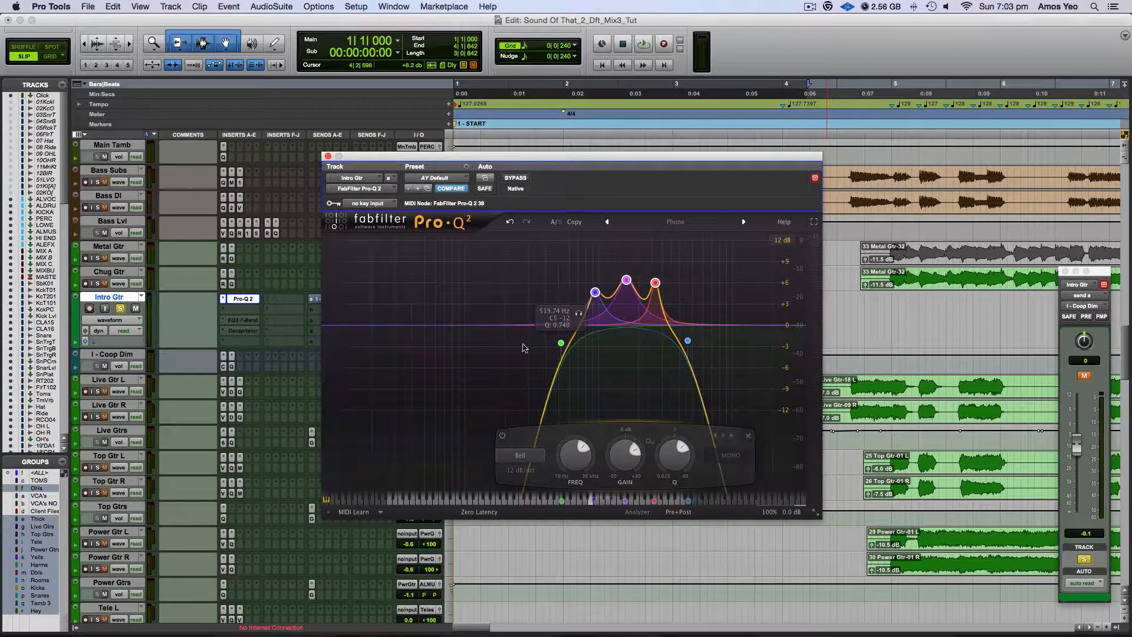
- Activate the EQ3 7-Band insert on Intro Gtr and open it in place of a bypassed Pro-Q 2
ctrl+super+click(243, 319)
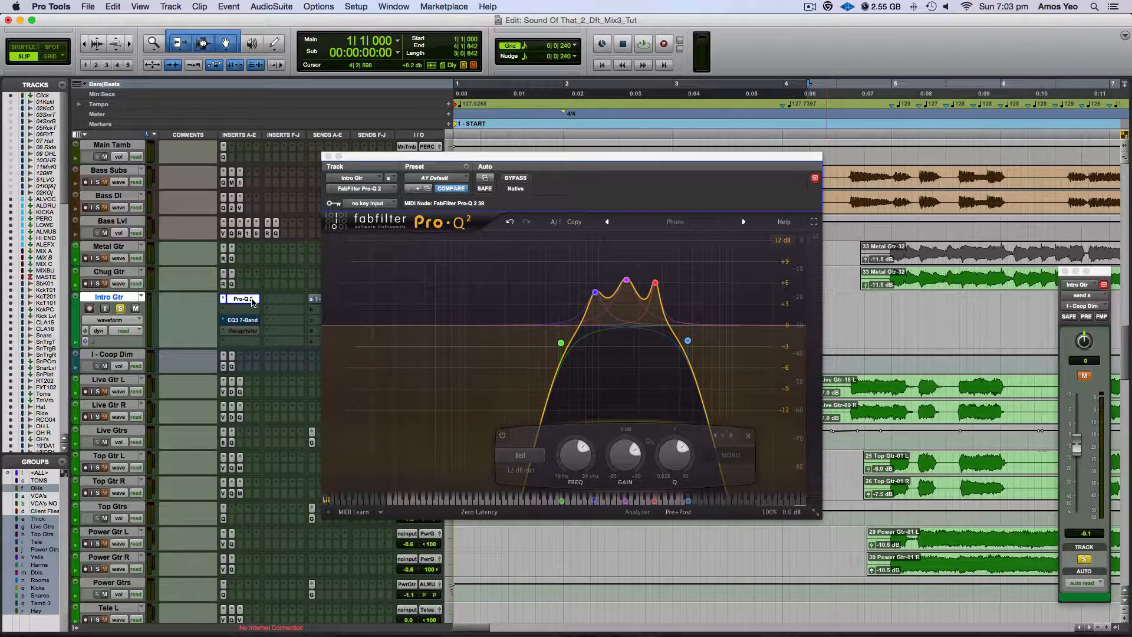
super+click(251, 300)
click(249, 321)
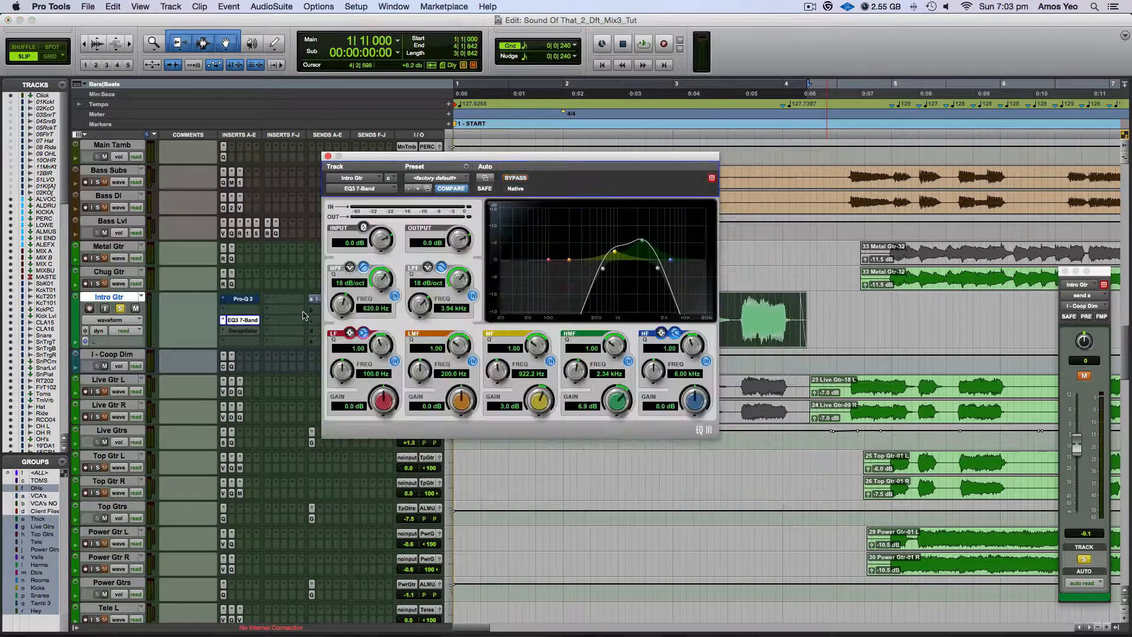
- Compare the EQ3 7-Band's high-pass and low-pass filters off and on, and audition the intro guitar with both enabled
click(395, 296)
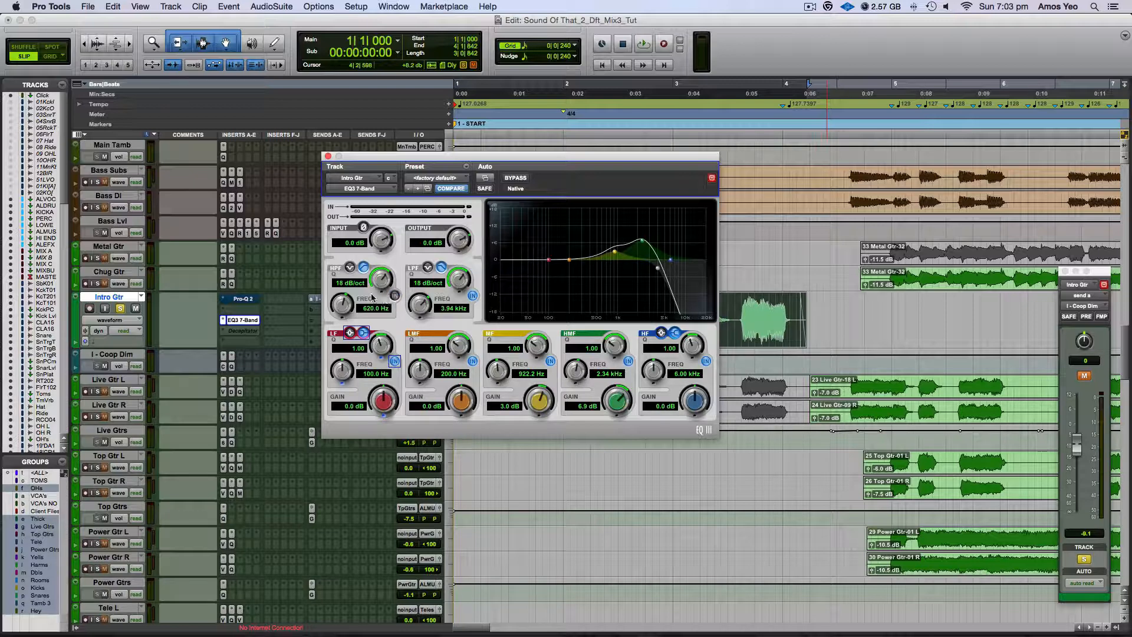
click(395, 296)
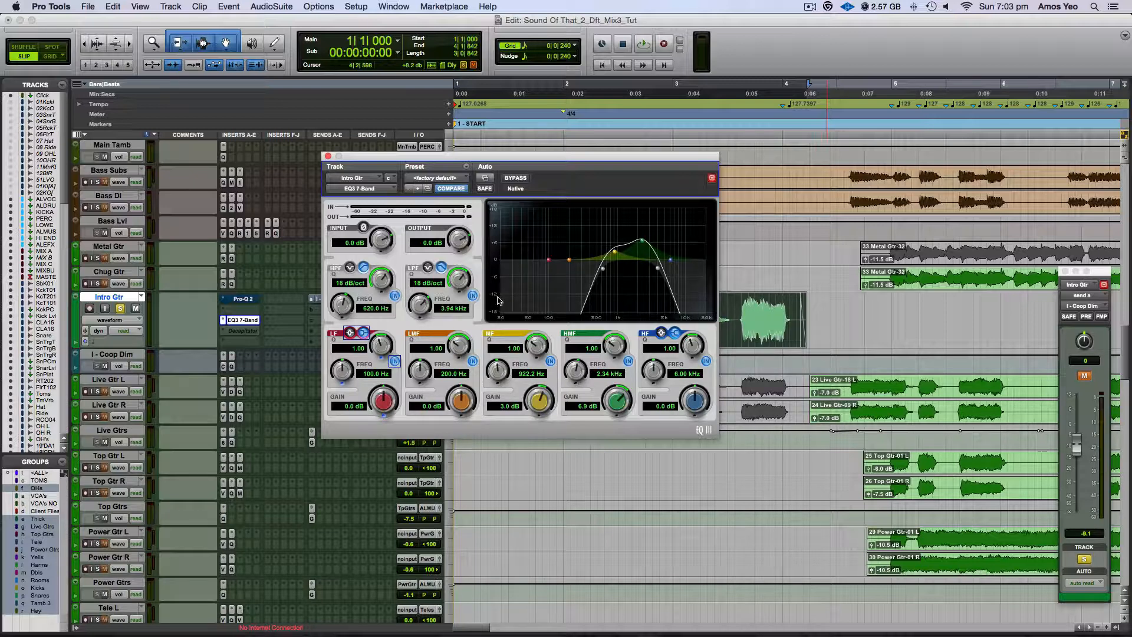
click(473, 296)
click(473, 295)
click(473, 296)
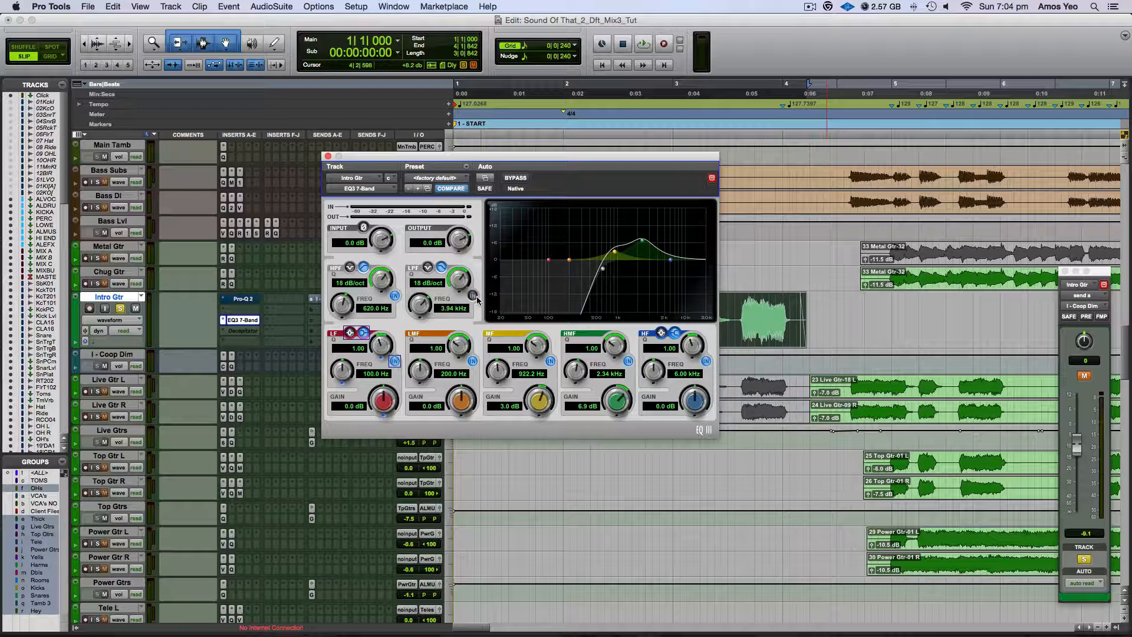
click(473, 296)
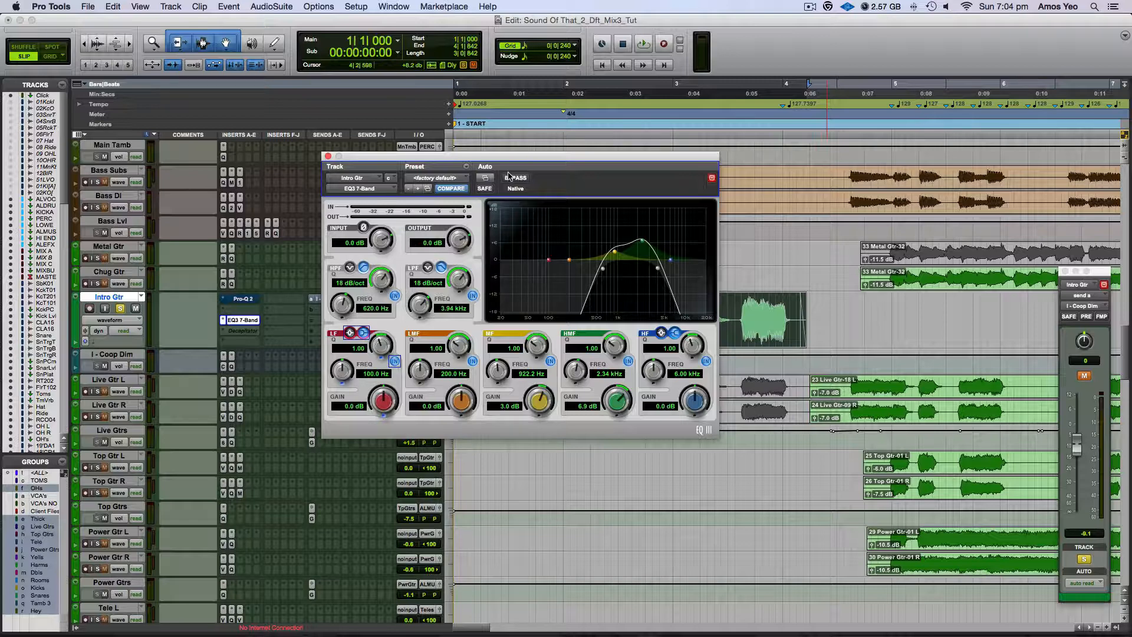
key(space)
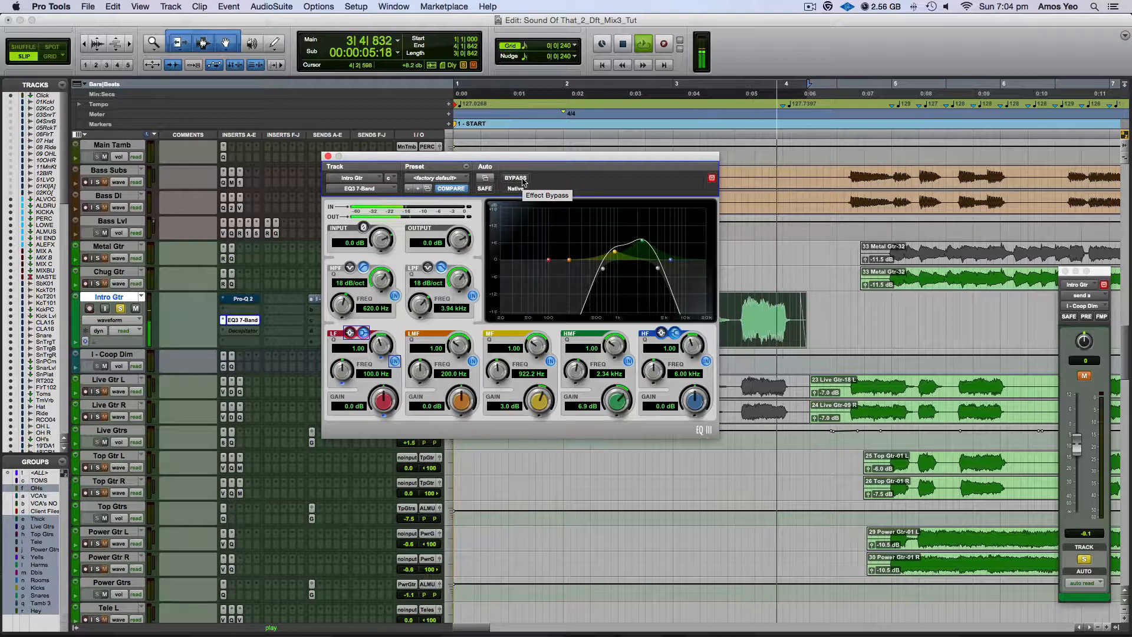
key(space)
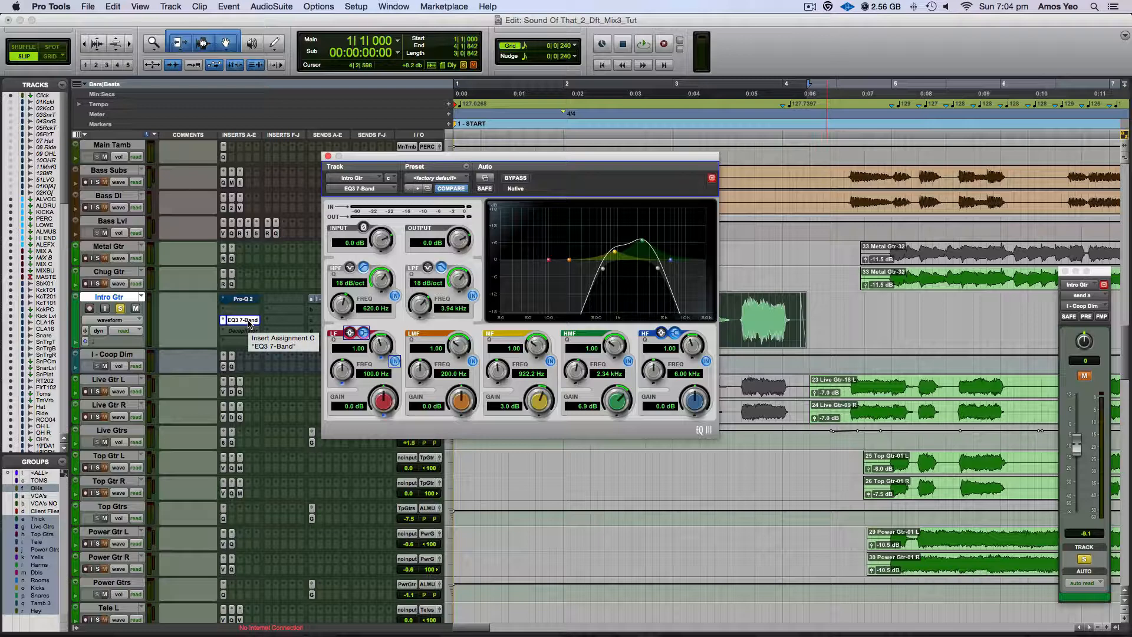
- Play the intro guitar and compare the EQ3 7-Band with Pro-Q 2 by alternating which insert is bypassed
key(space)
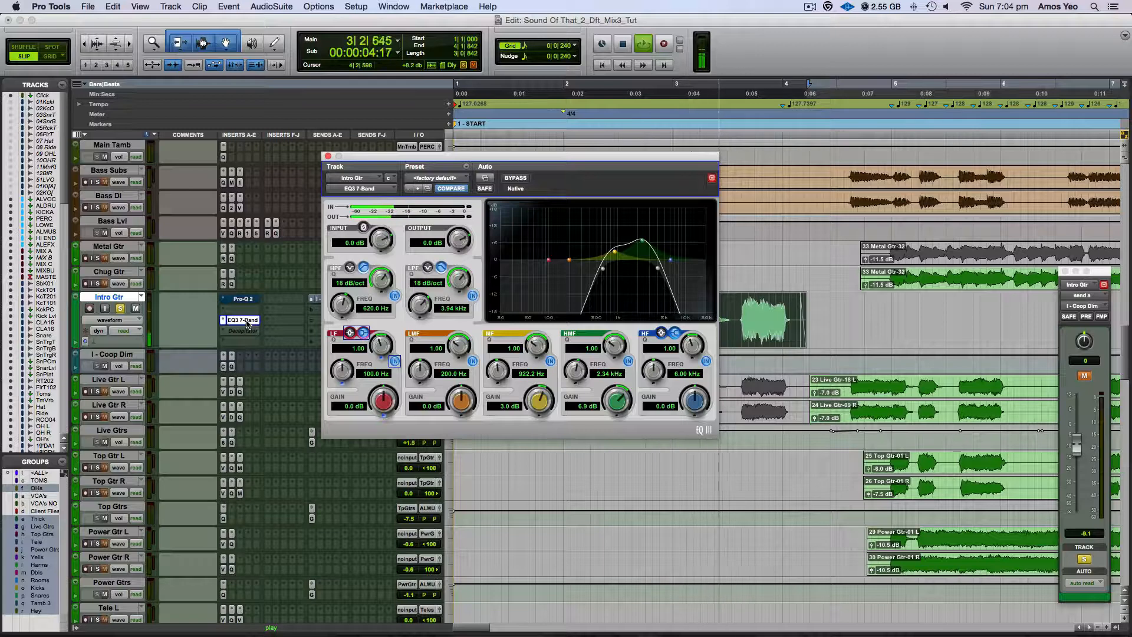
super+click(247, 321)
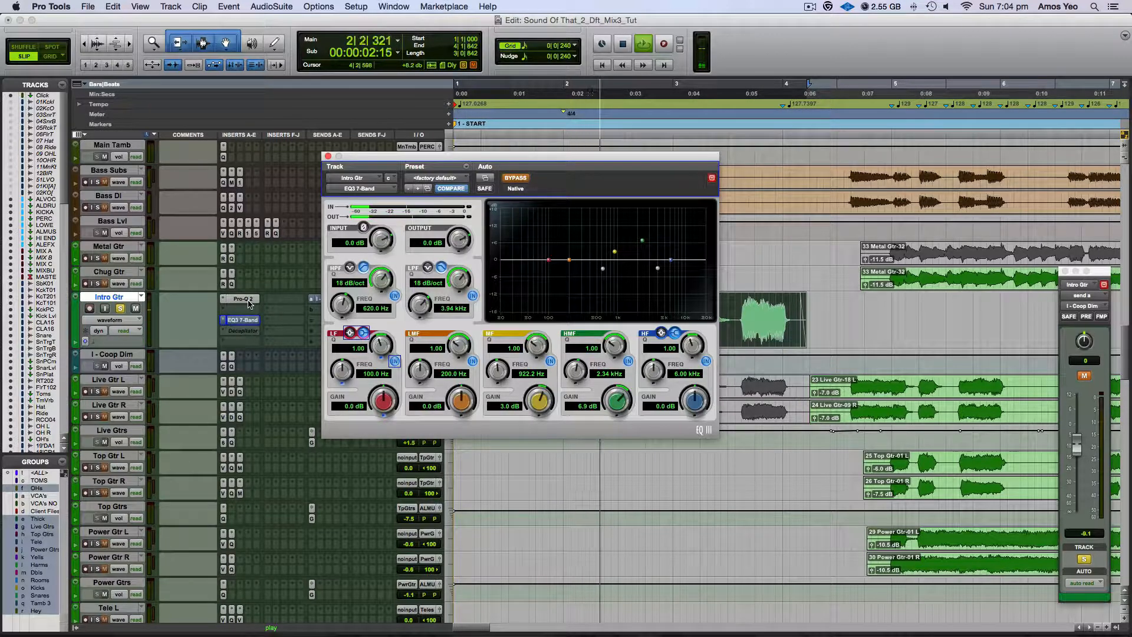
click(249, 301)
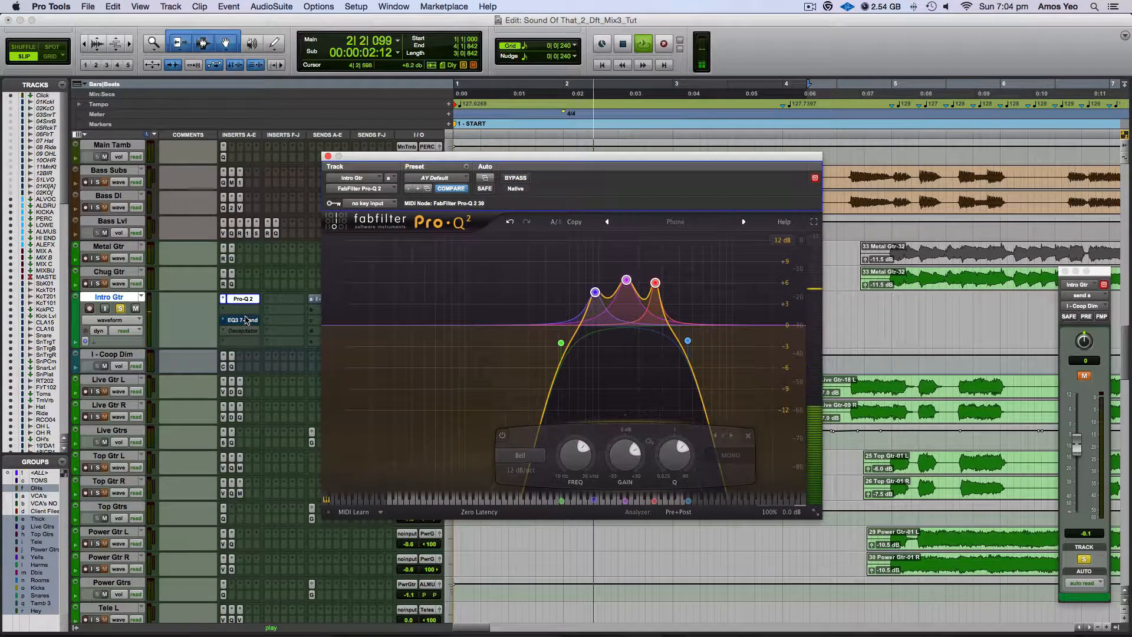
super+click(255, 300)
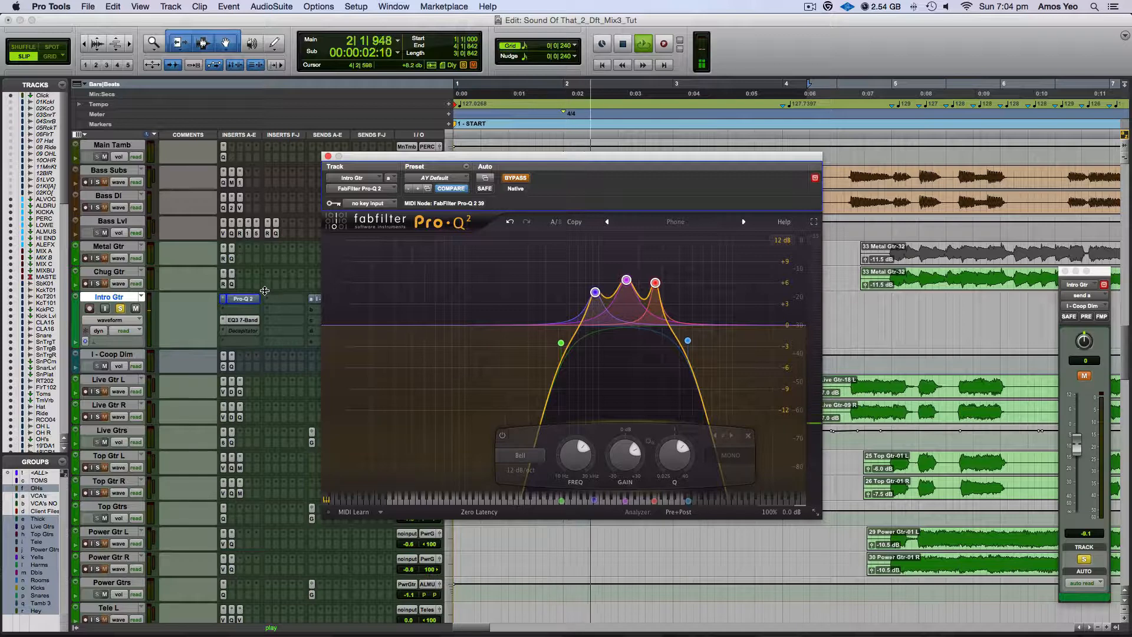
key(space)
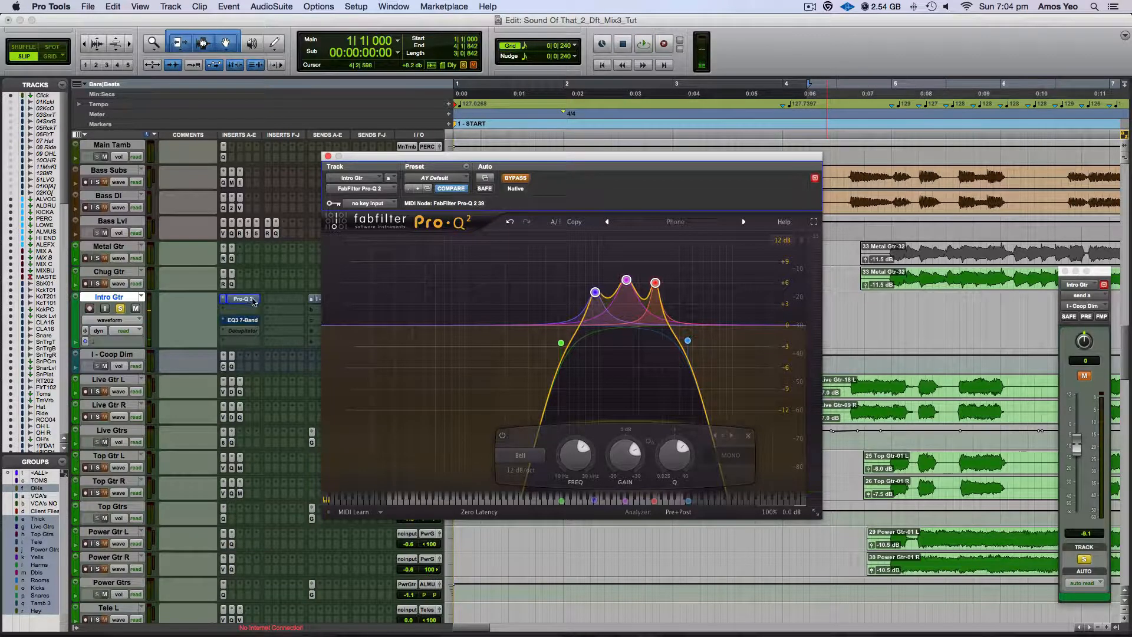
- Take Pro-Q 2 on Intro Gtr out of bypass, audition the guitar through it, and close the plug-in window
super+click(254, 299)
key(space)
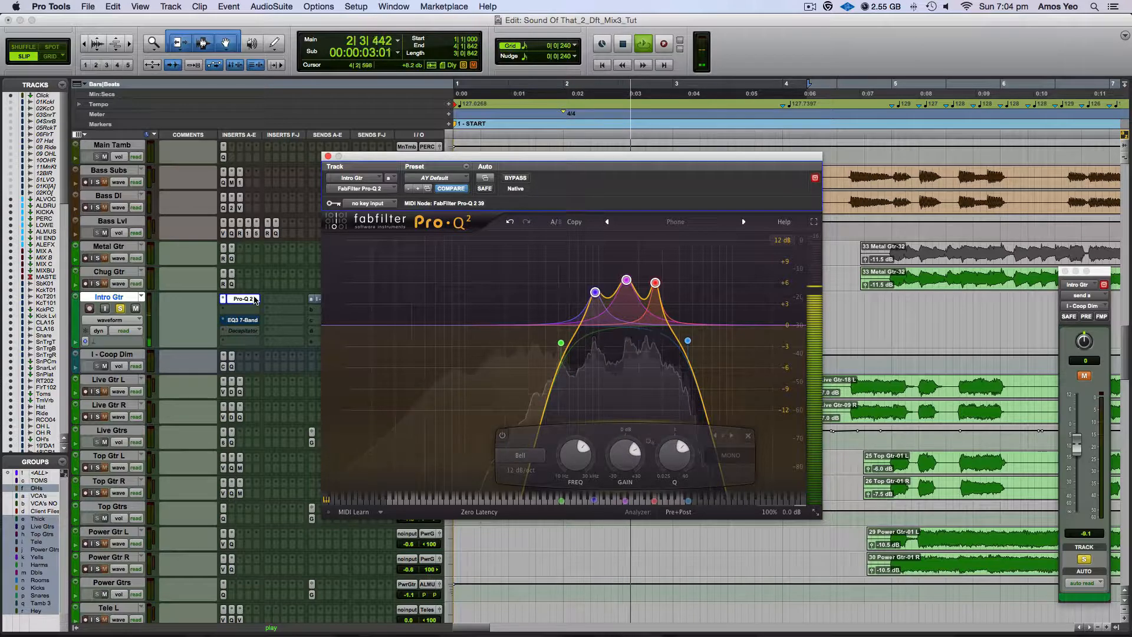
key(space)
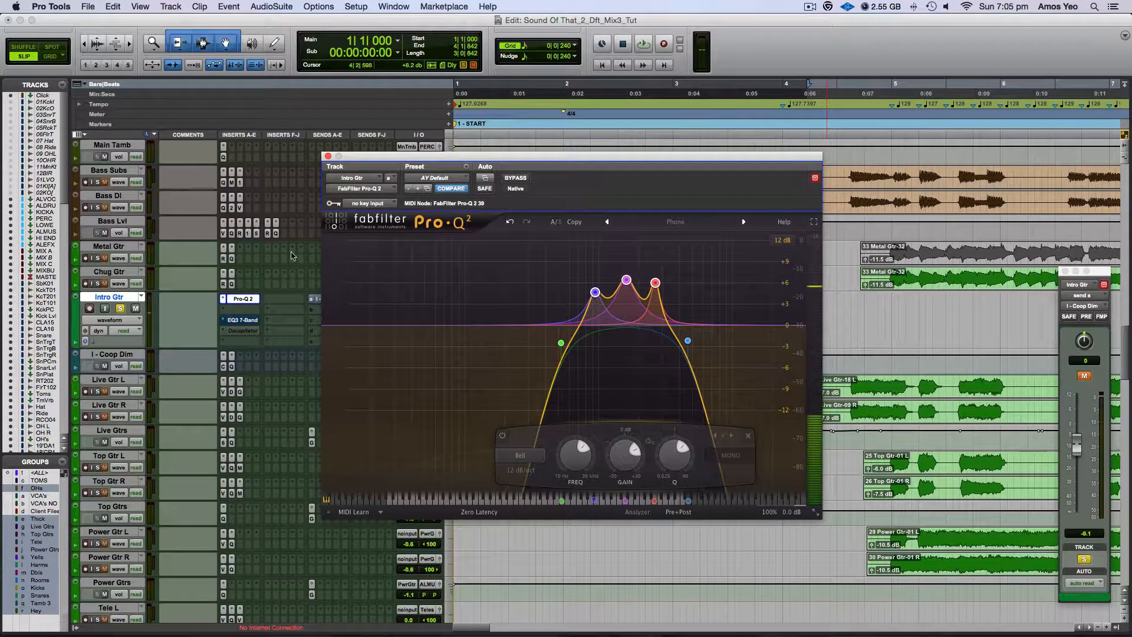
click(327, 156)
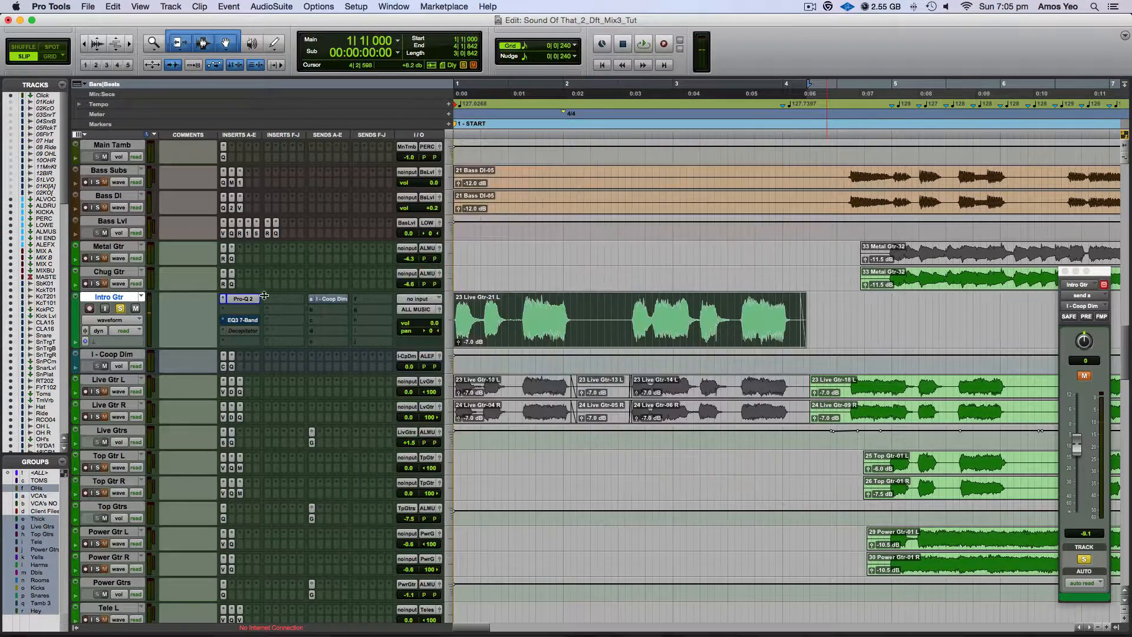
- Check the bypassed EQ3 7-Band on Intro Gtr and make that insert inactive
click(242, 321)
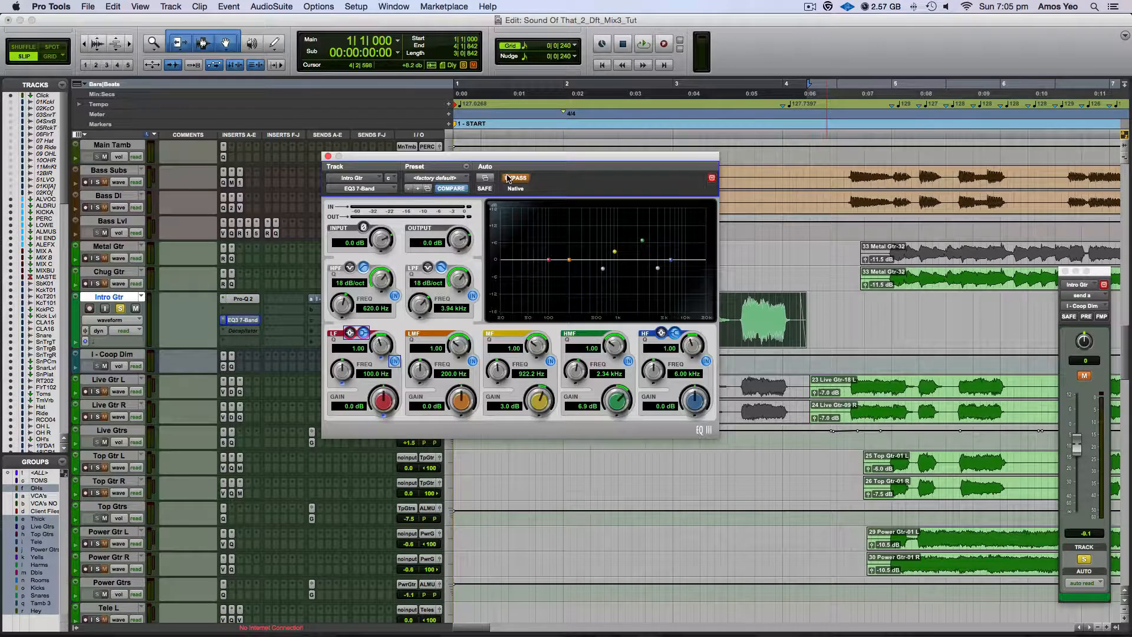
click(328, 155)
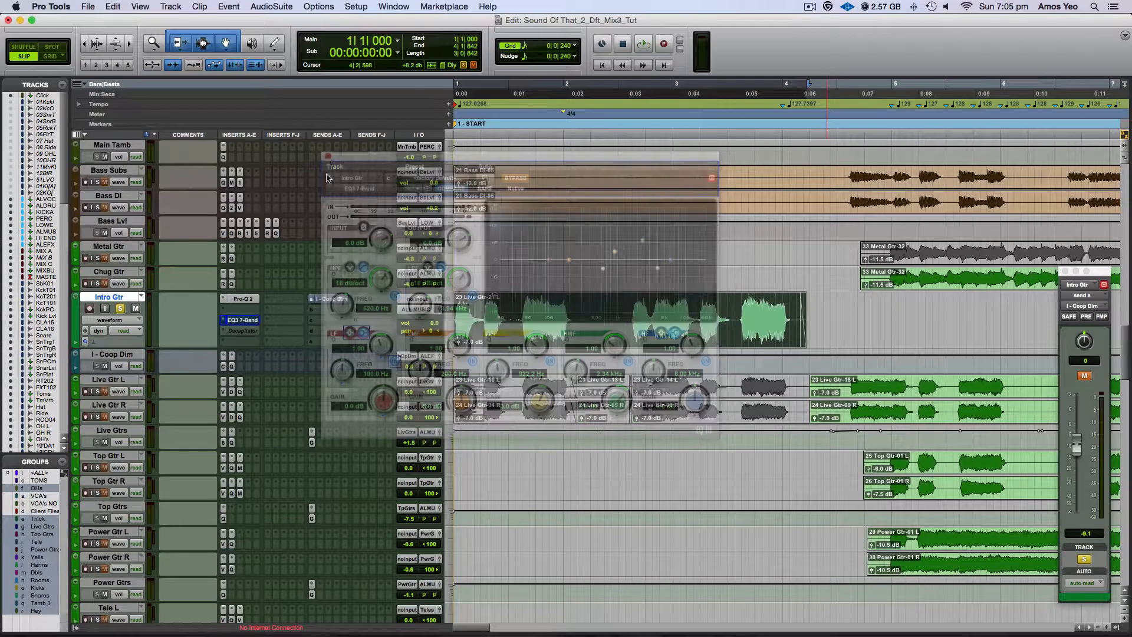
ctrl+super+click(257, 322)
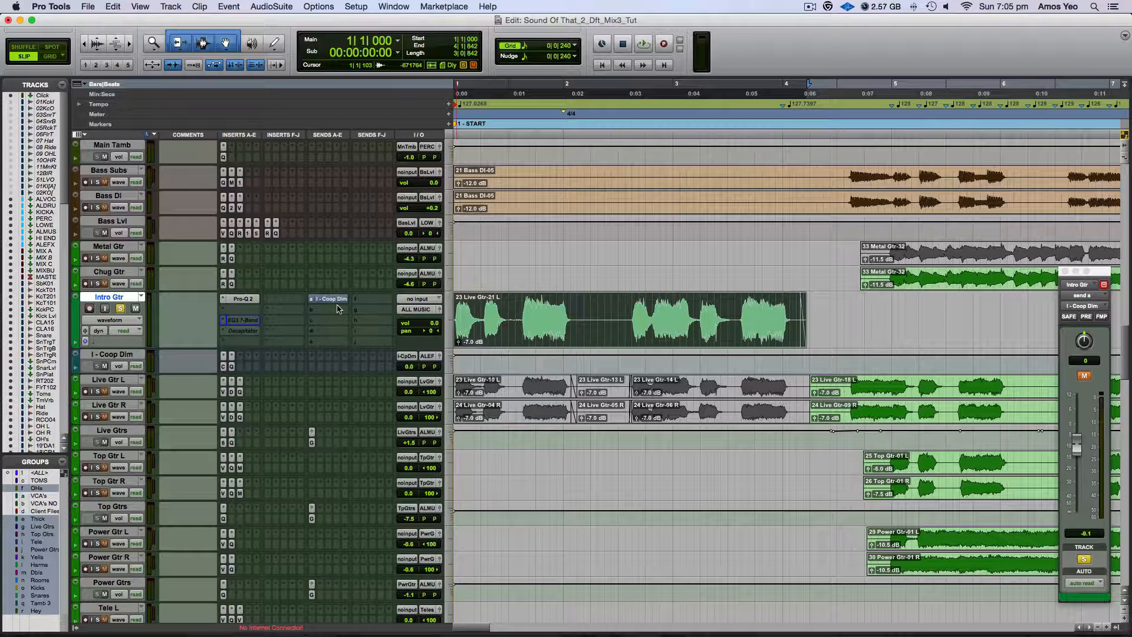
- Activate Decapitator on Intro Gtr, take it out of bypass, and audition the filtered guitar with the added saturation
ctrl+super+click(255, 332)
click(242, 331)
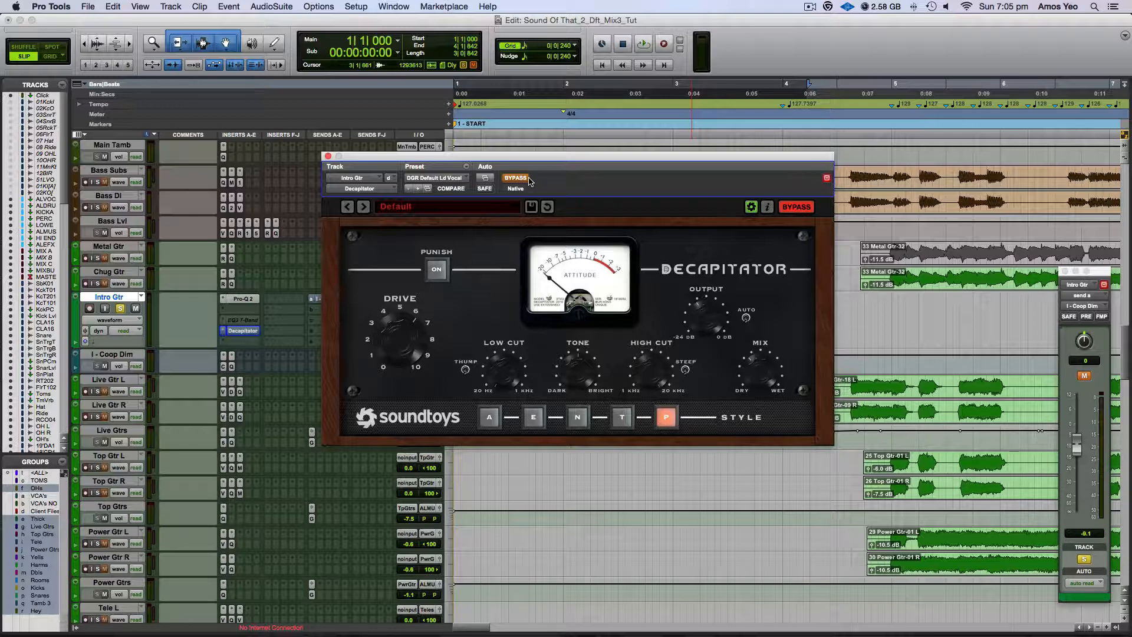
key(space)
click(513, 179)
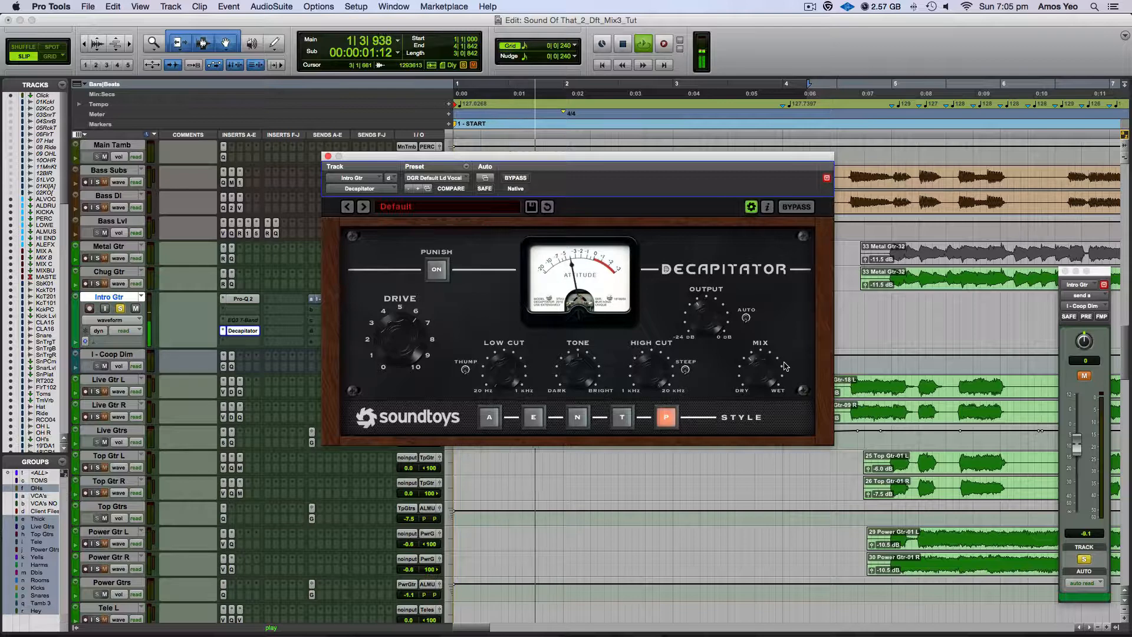
key(space)
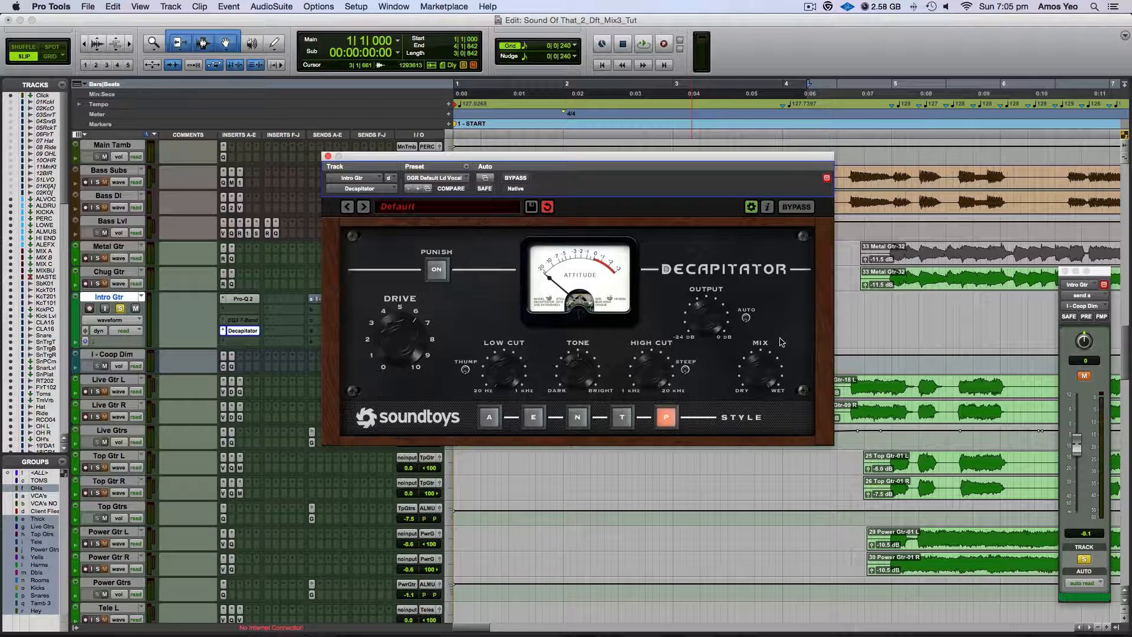
key(space)
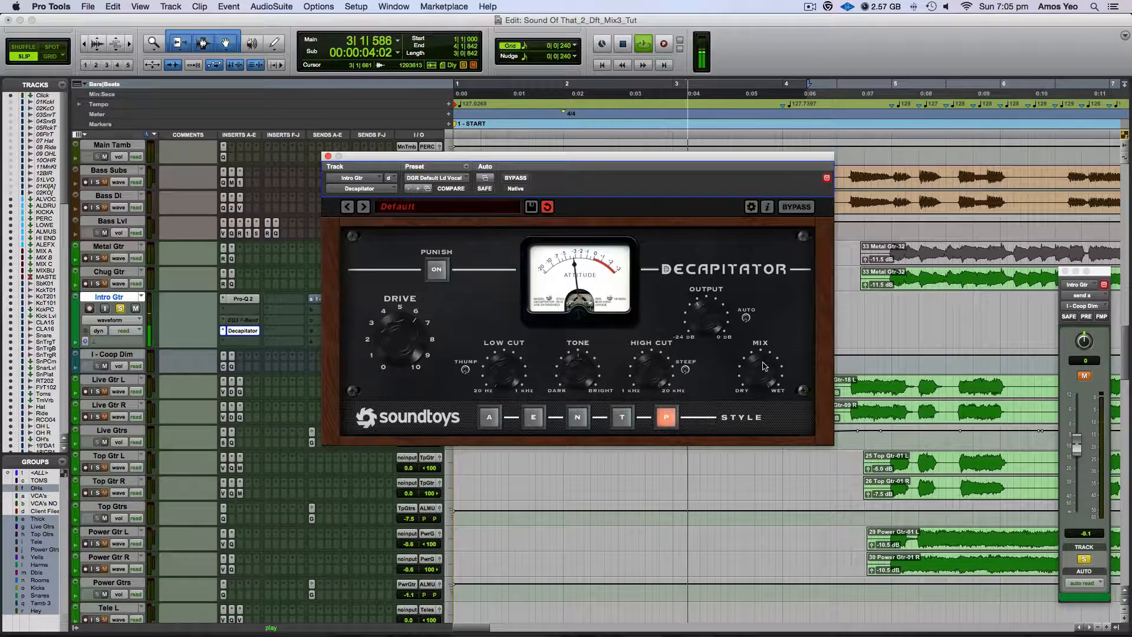
key(space)
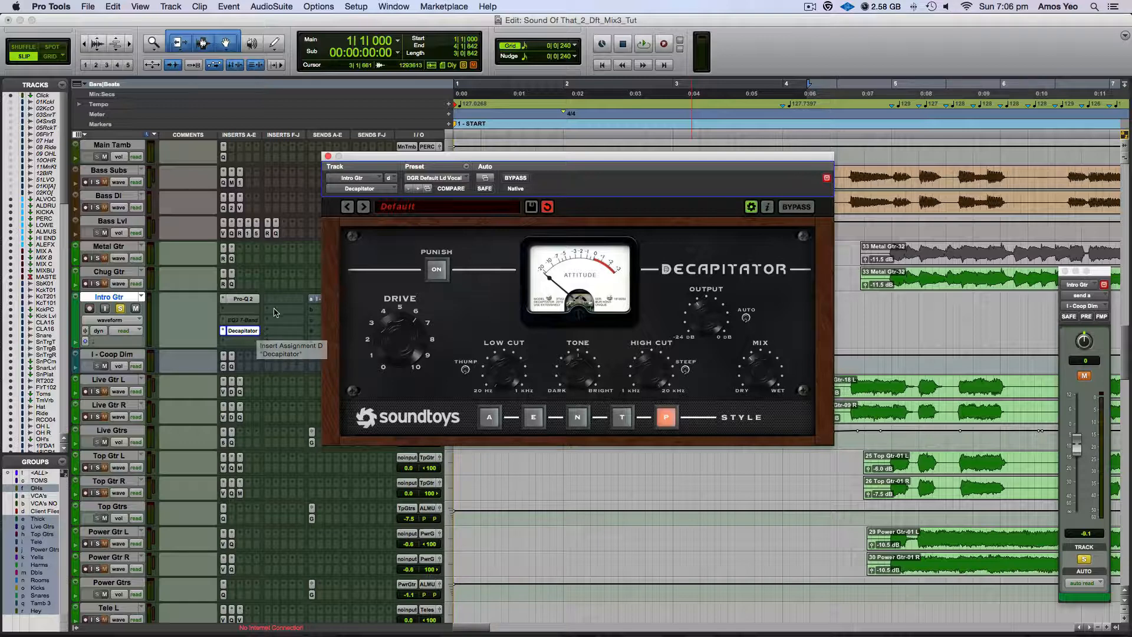
click(328, 157)
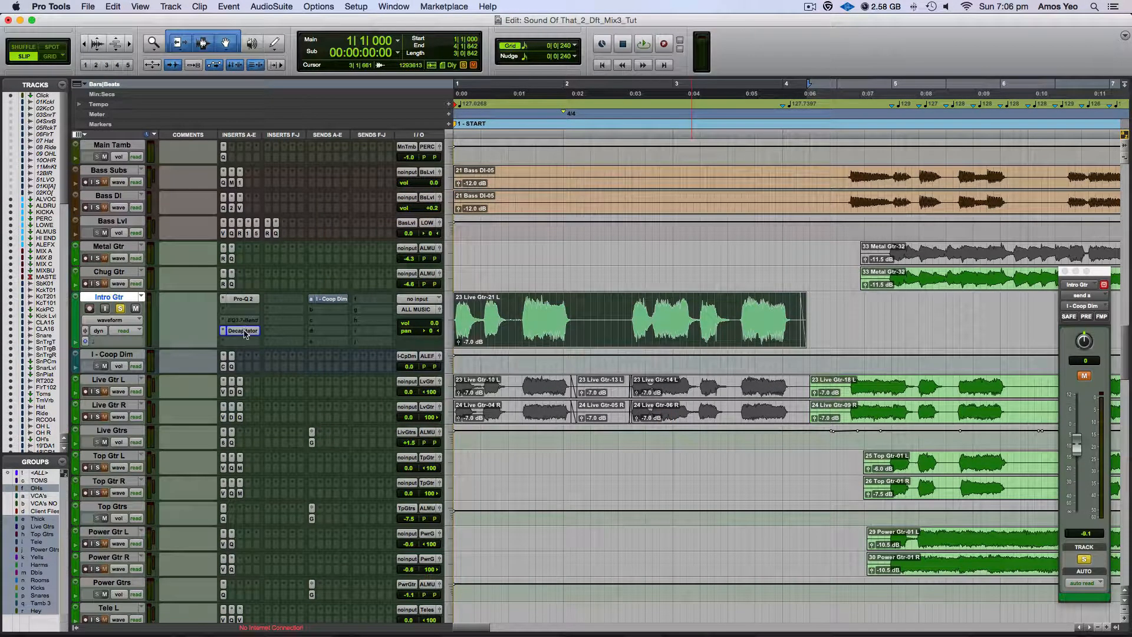
- Make the Decapitator insert inactive and unmute the I - Coop Dim send on Intro Gtr
click(337, 300)
super+click(338, 300)
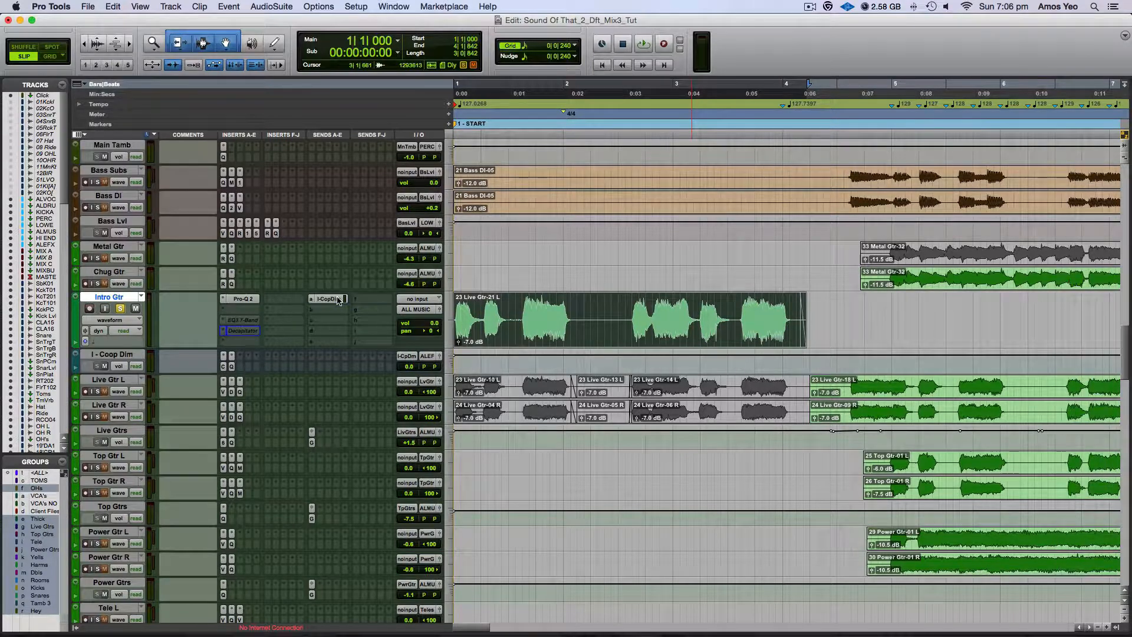
click(338, 300)
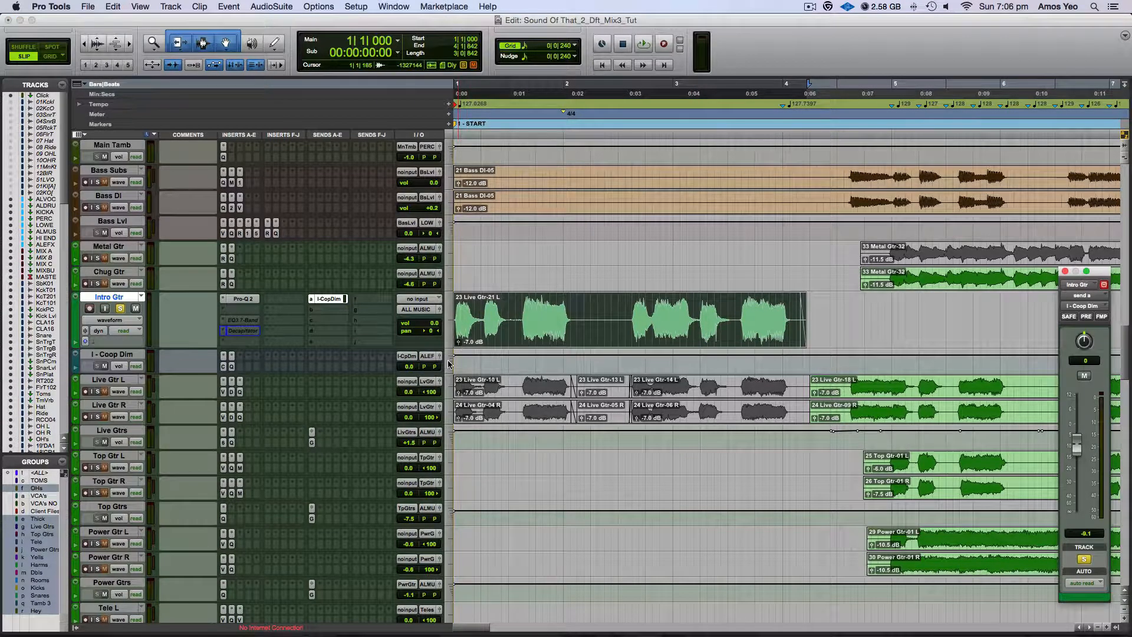
- Open the UAD Cooper Time Cube on I - Coop Dim and audition the intro guitar while toggling that track's mute
click(223, 366)
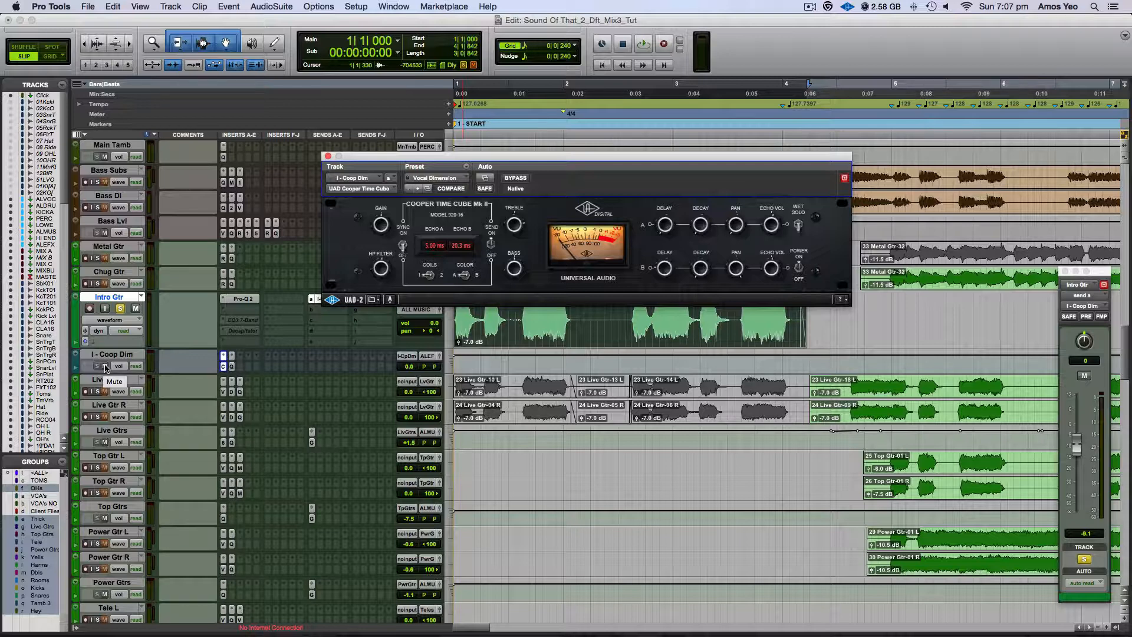
key(space)
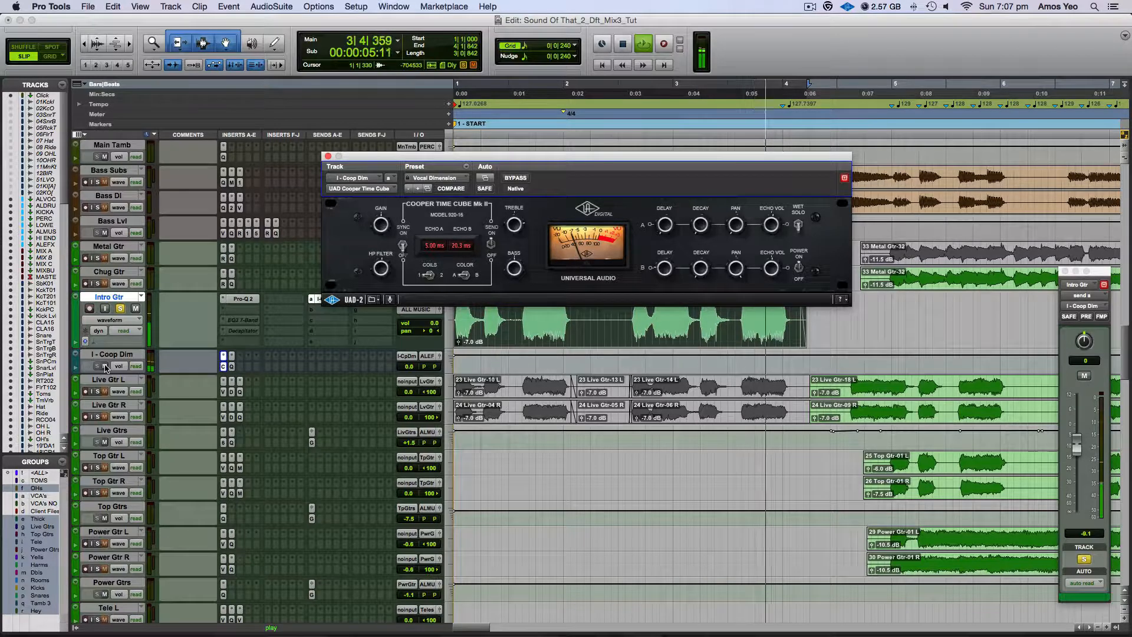
click(104, 366)
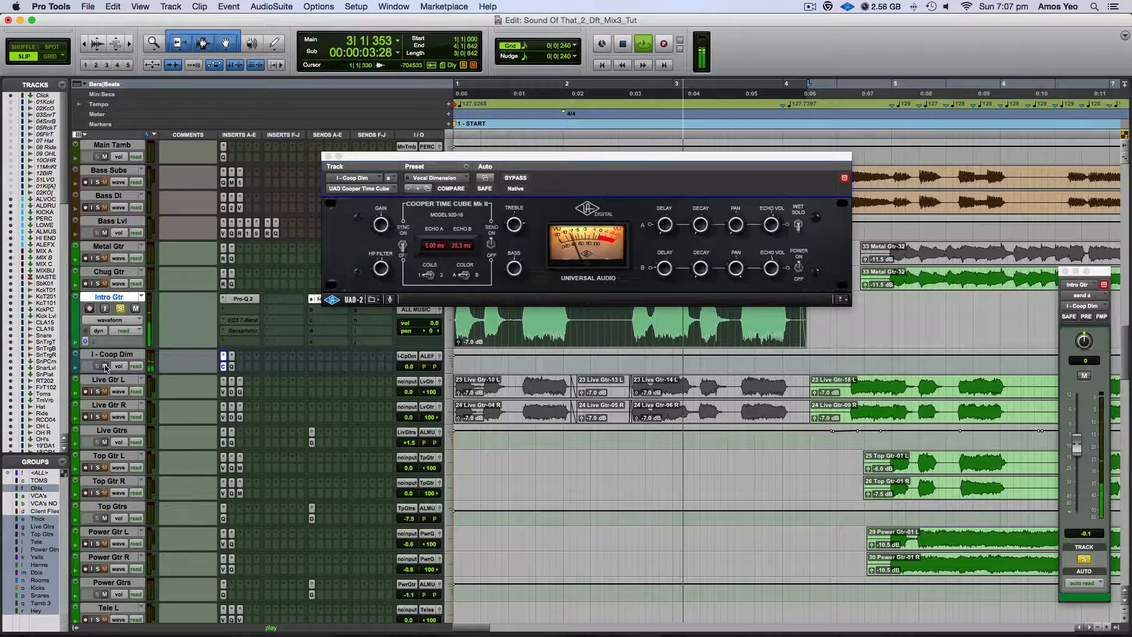
key(space)
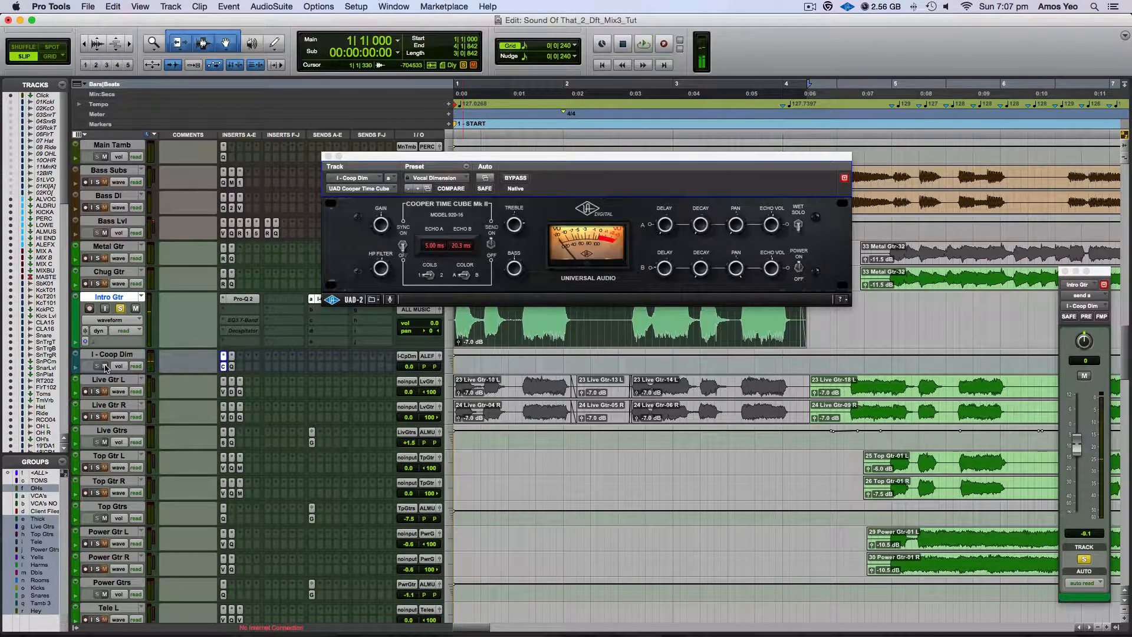
click(328, 157)
- Unsolo Intro Gtr and play the intro in the full mix from the start of the song
key(shift+s)
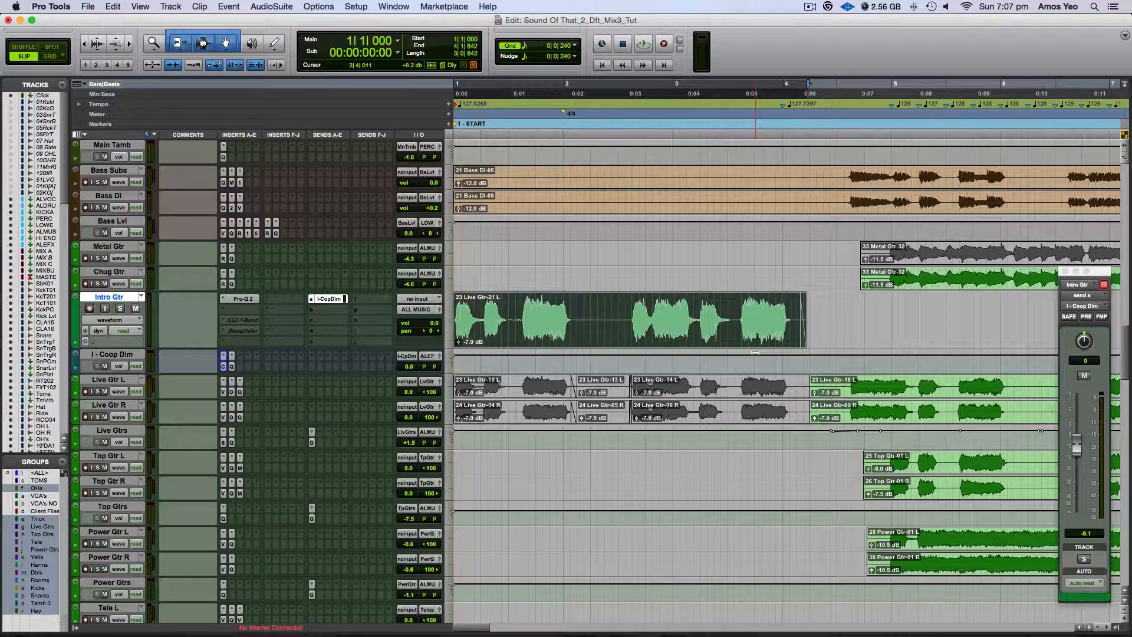
click(574, 307)
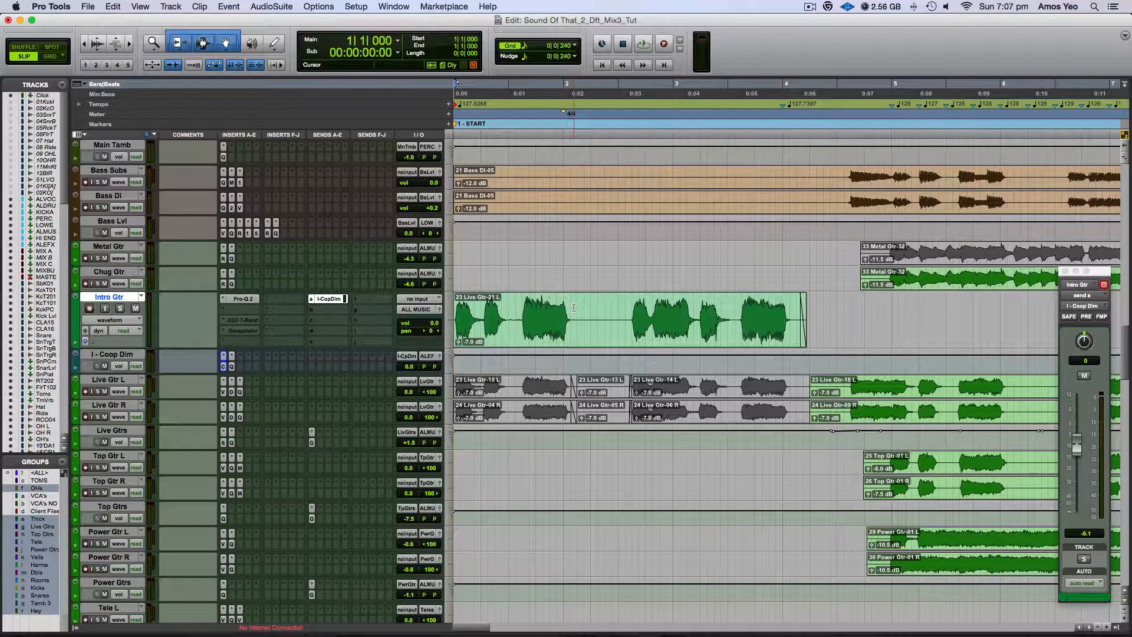
key(space)
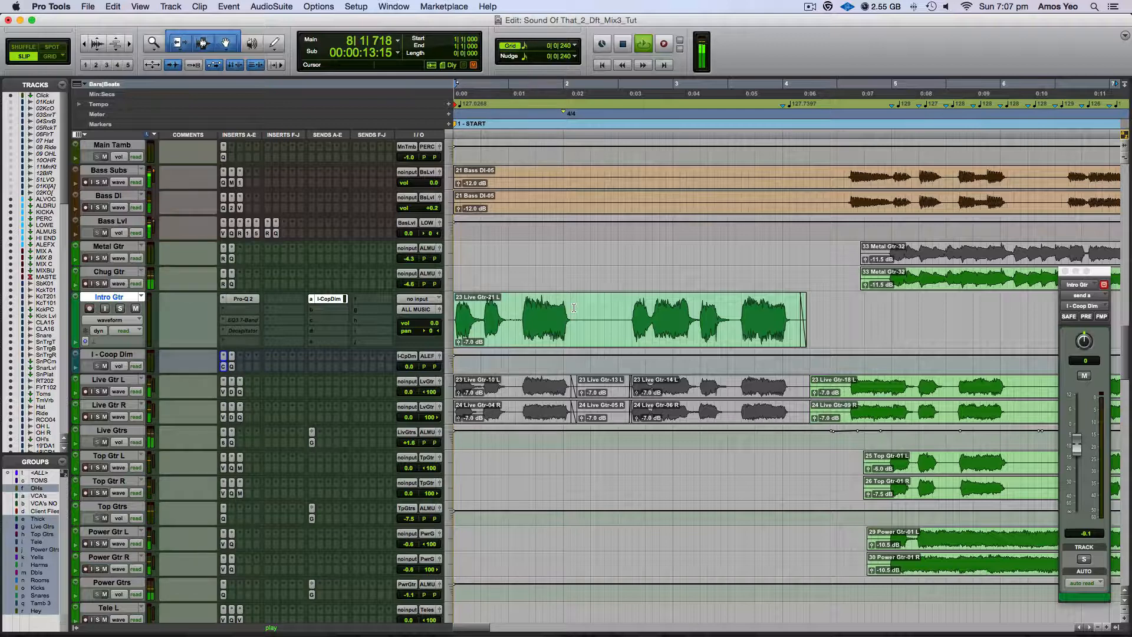
key(space)
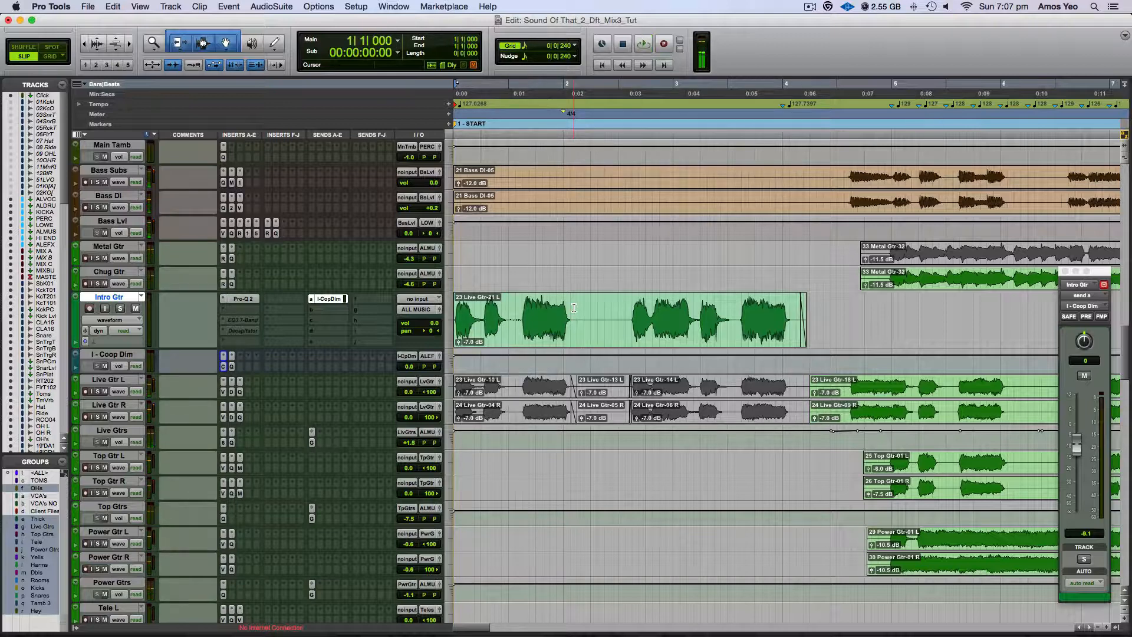
- Locate the Pro-Q 2 master bypass automation on Ld Vocal Lvl around the 5 - C marker
key(r)
key(r)
key(r)
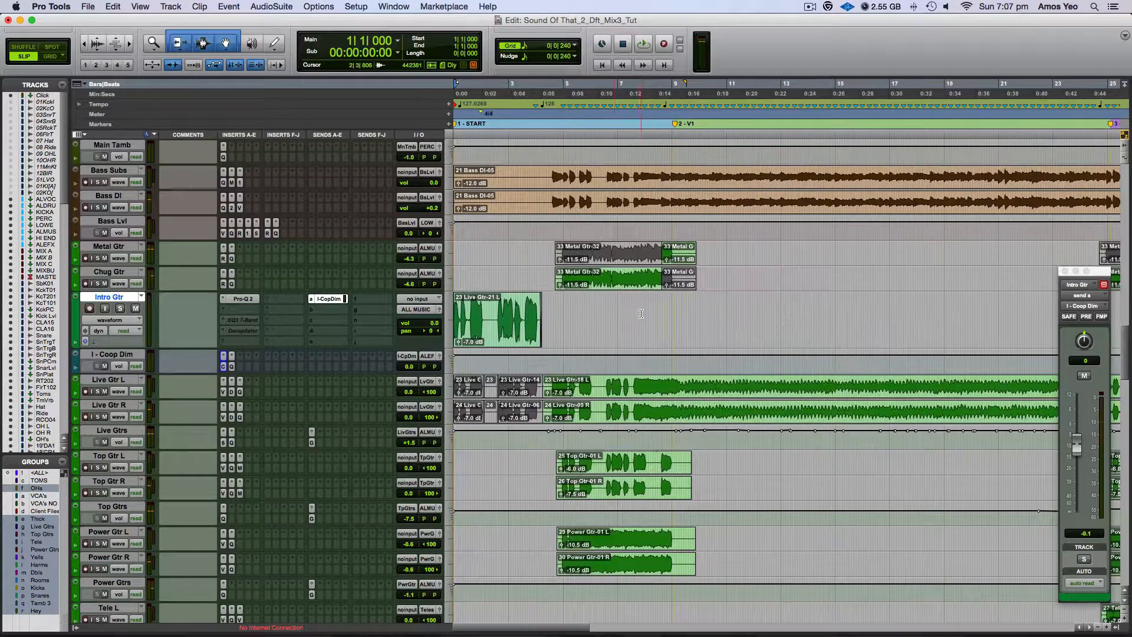
scroll(613, 327, down, 5)
scroll(613, 327, down, 15)
key(r)
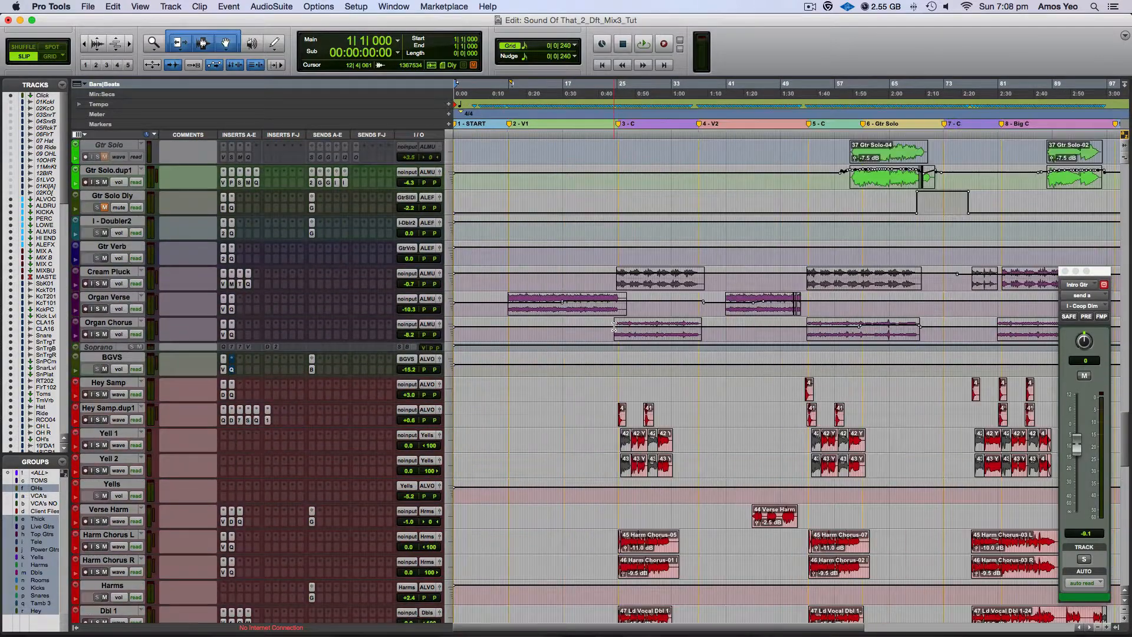
scroll(614, 327, down, 5)
scroll(614, 326, down, 15)
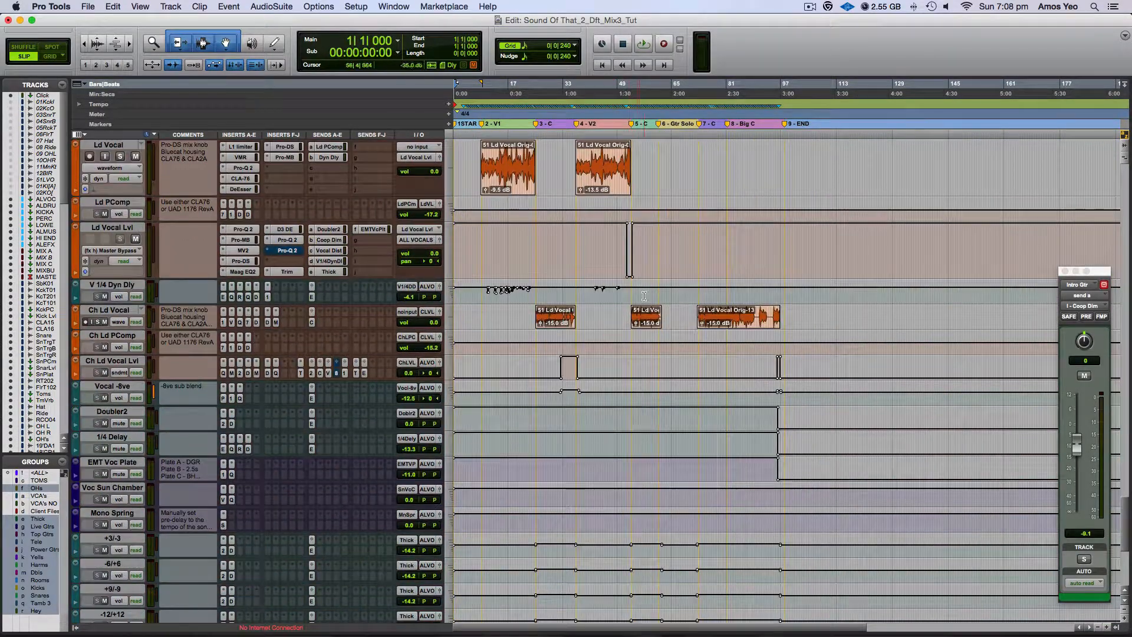
click(608, 249)
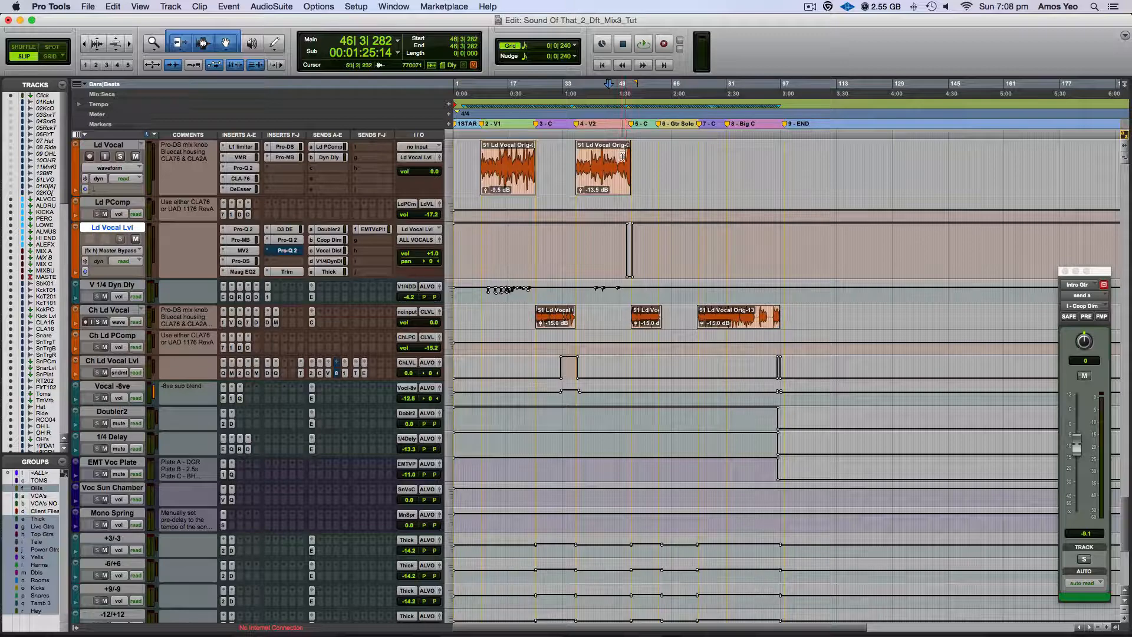
key(t)
key(t)
key(t)
key(t)
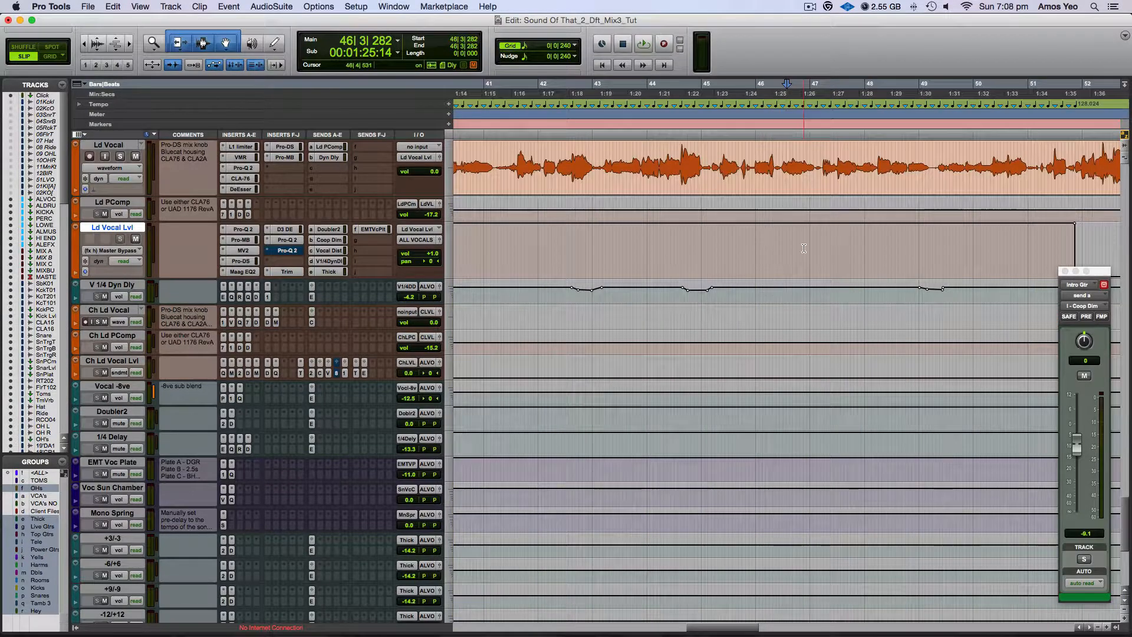
scroll(707, 260, up, 1)
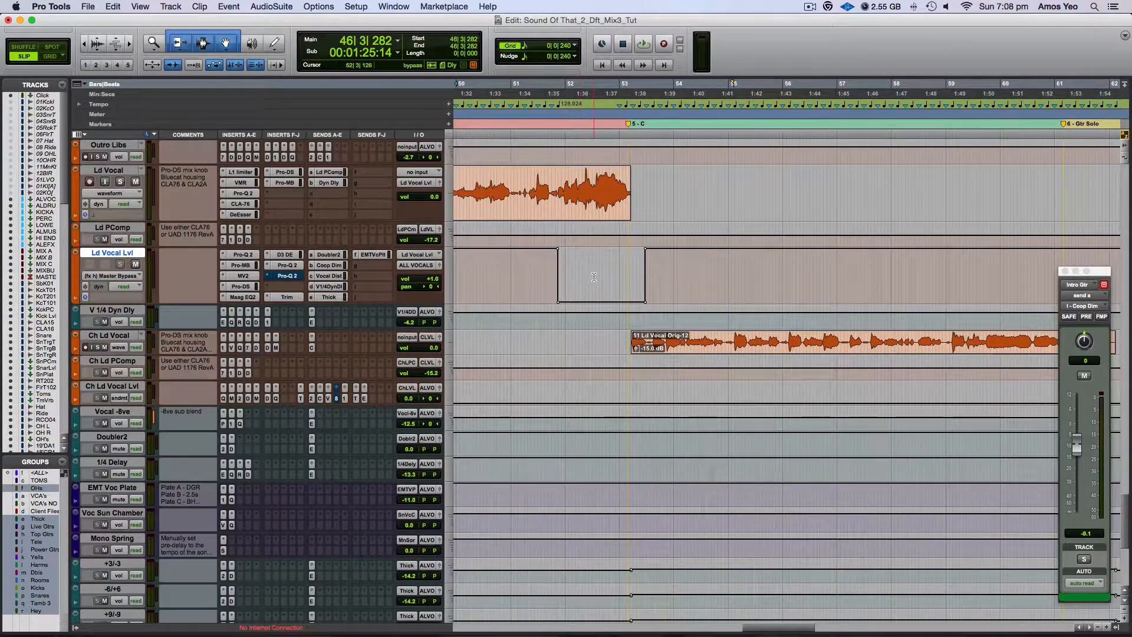
scroll(594, 277, left, 5)
scroll(593, 277, up, 4)
scroll(746, 309, right, 3)
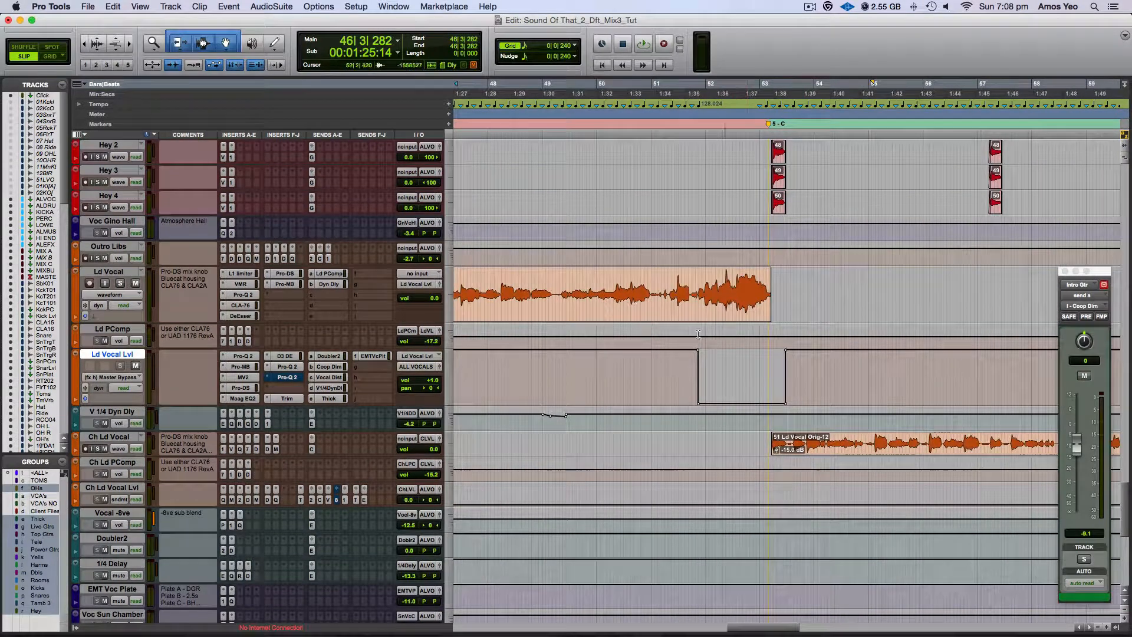
- Inspect the Phone EQ and preset list in Ld Vocal Lvl's bypassed Pro-Q 2, and play from bar 48 through its bypass automation
click(496, 375)
click(285, 377)
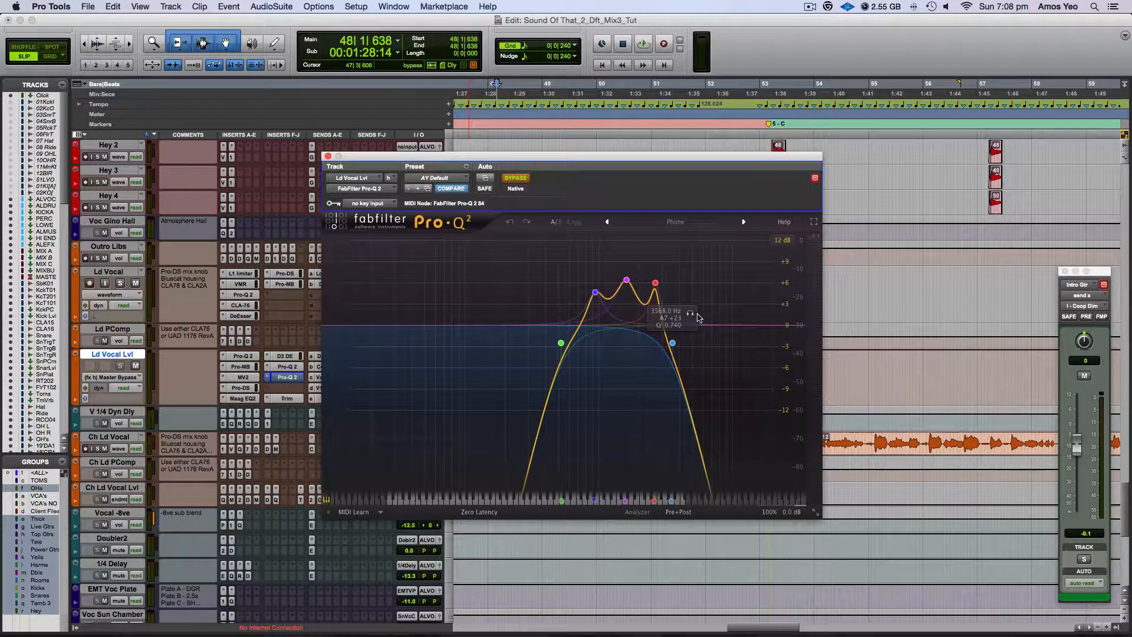
click(676, 224)
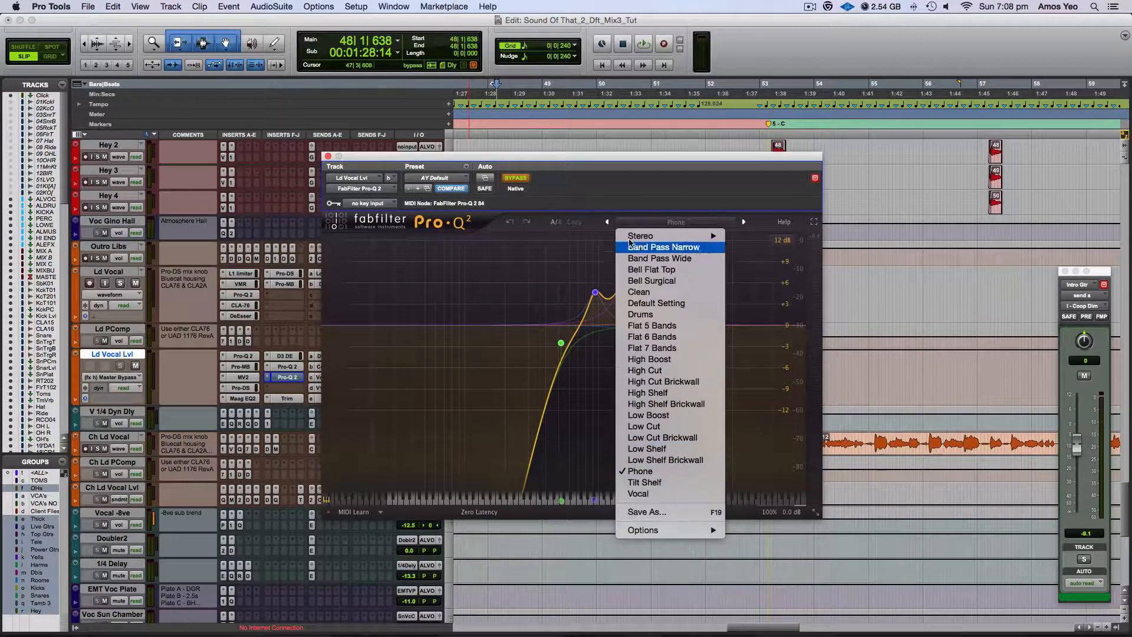
click(663, 247)
click(329, 157)
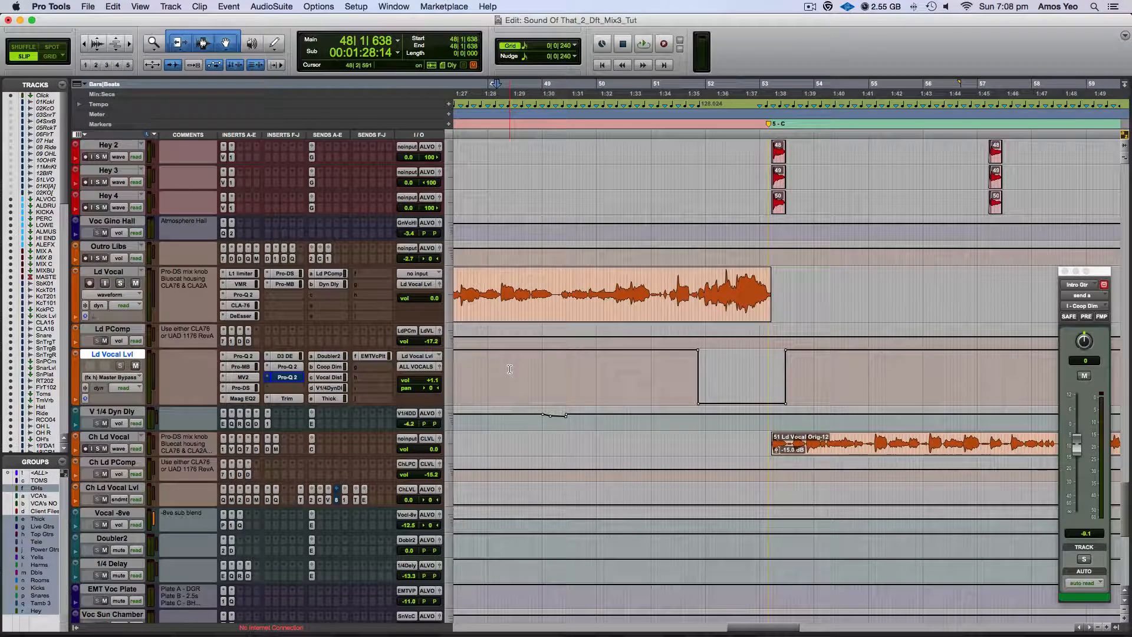
key(space)
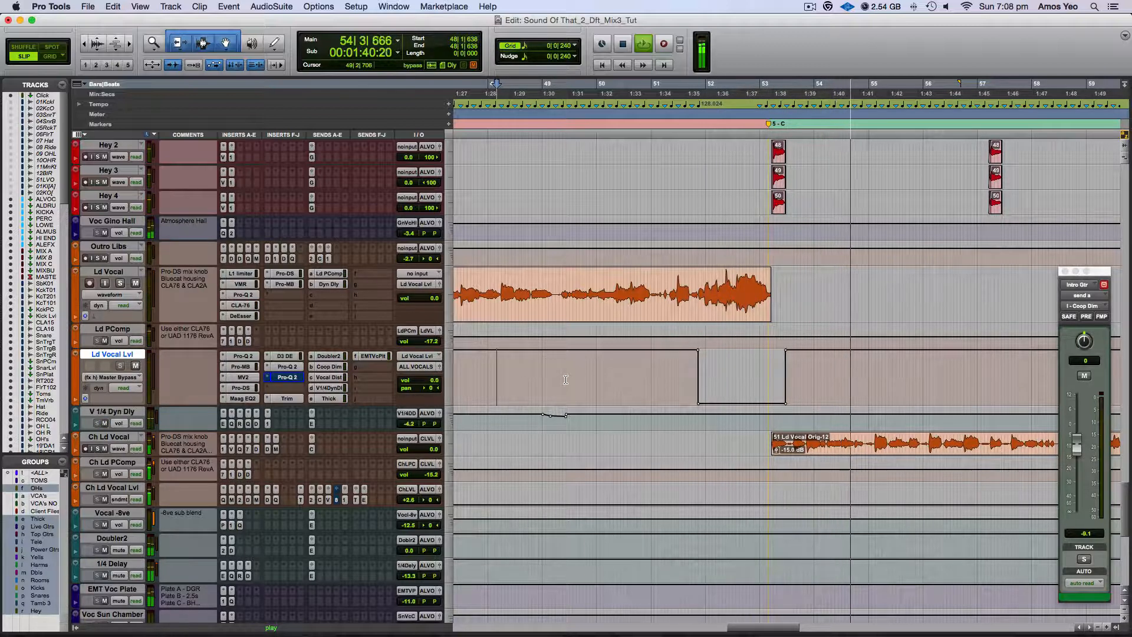
key(space)
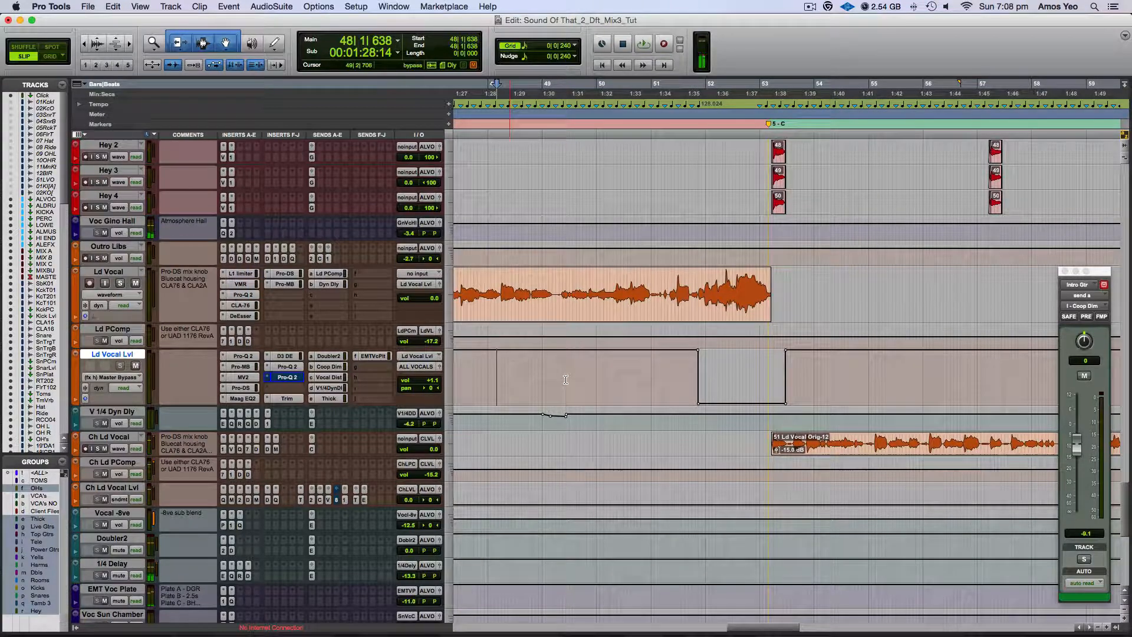